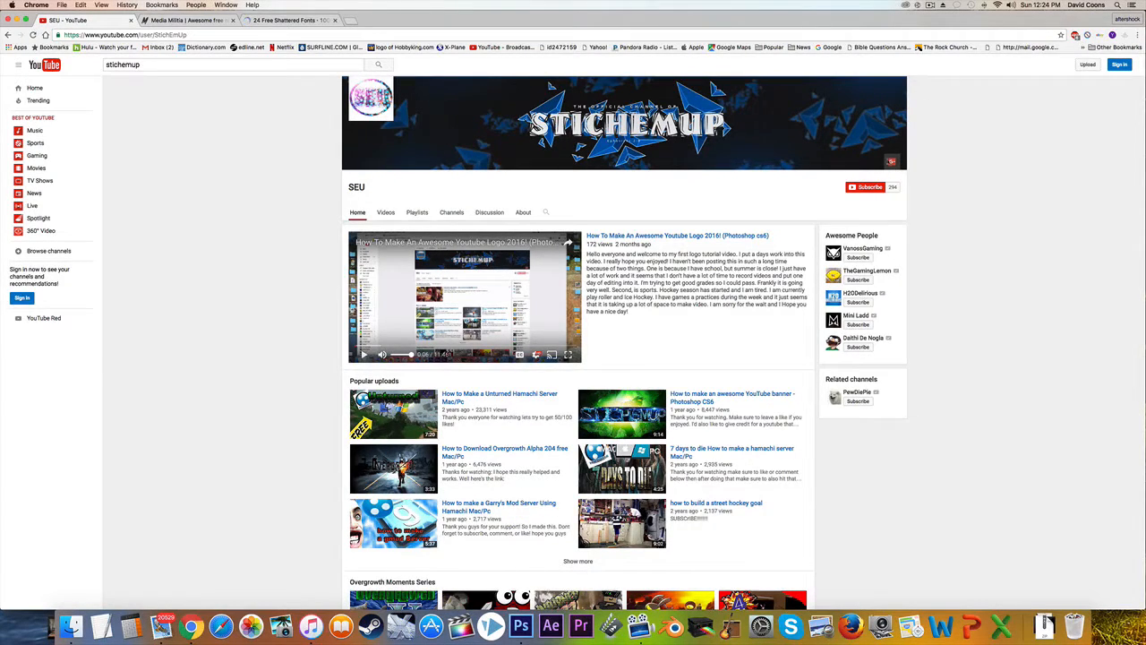
# Step: Look over the SEU channel's home page and close its browser tab
pyautogui.scroll(-2, 882, 167)
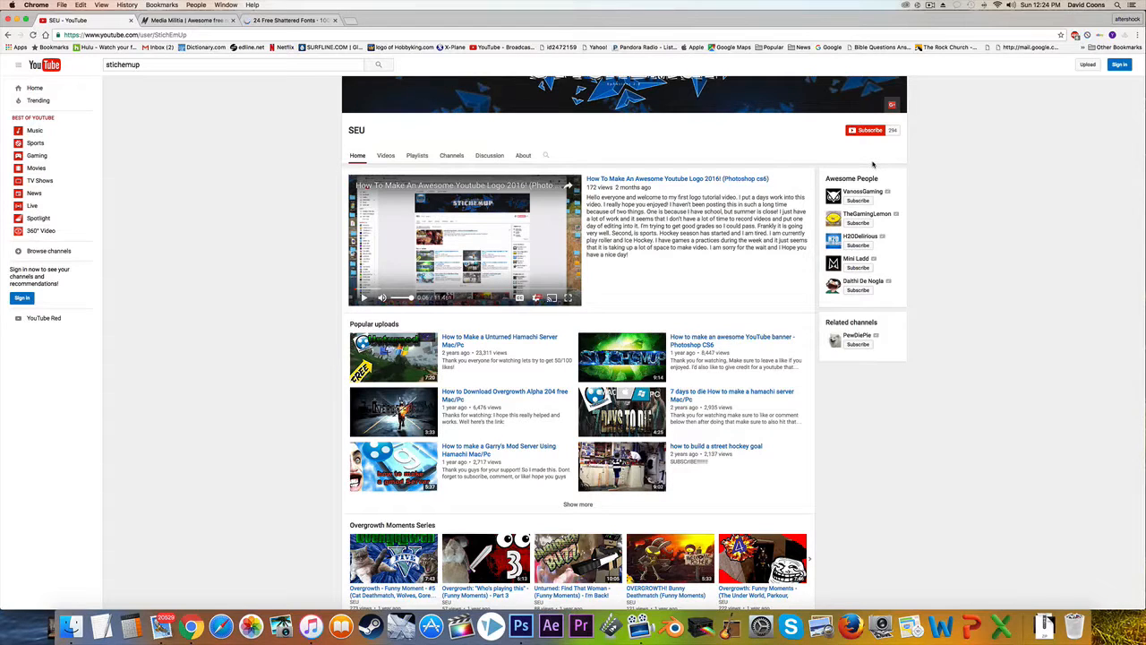
pyautogui.scroll(-1, 873, 164)
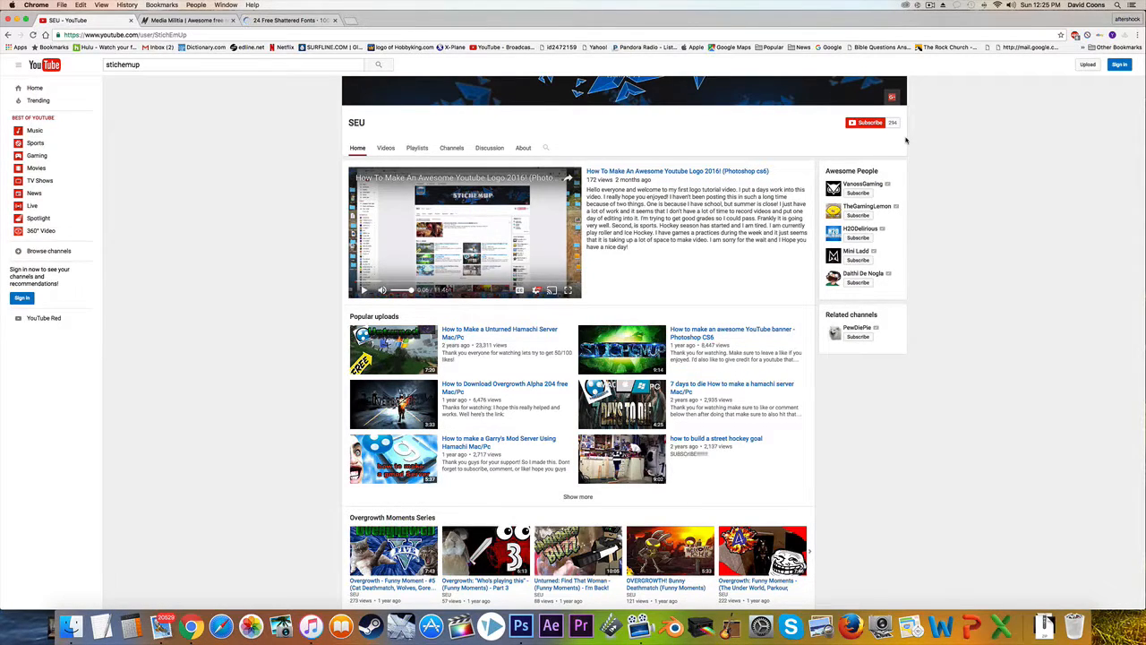
pyautogui.scroll(-2, 873, 146)
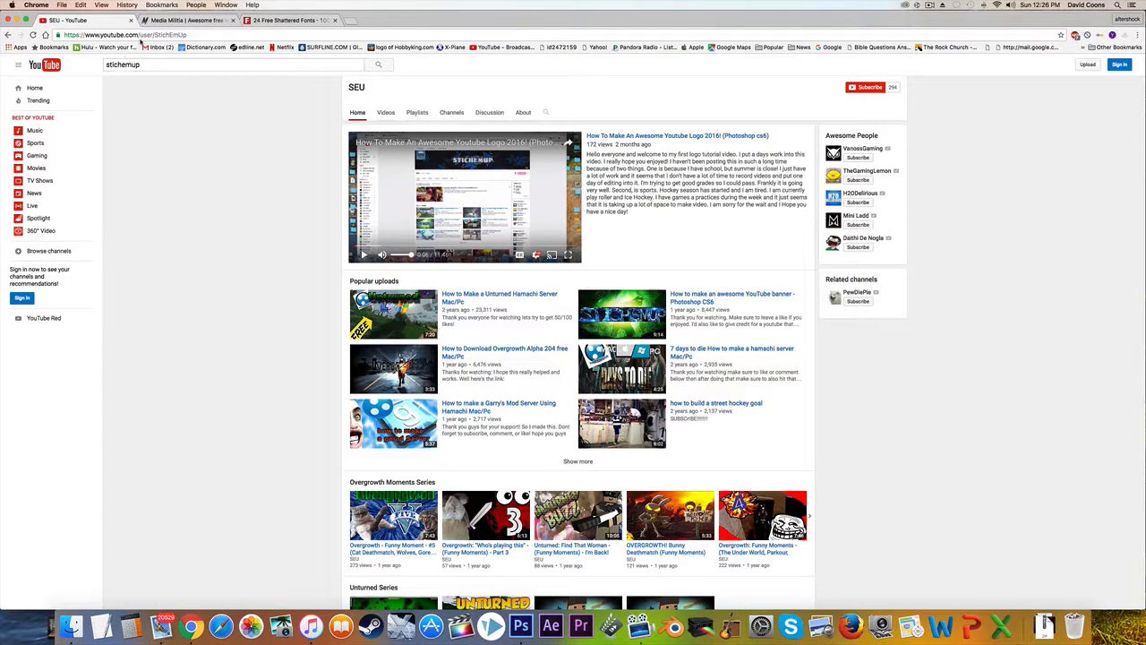
pyautogui.click(131, 20)
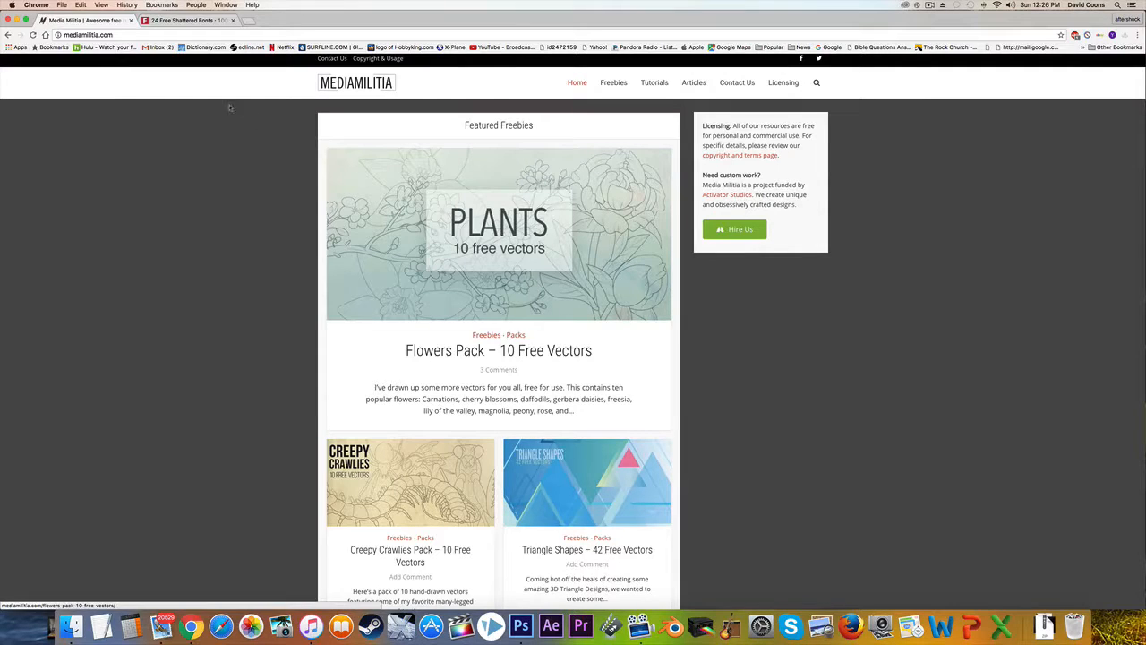
# Step: Browse the Media Militia featured freebies and open the Abstract Triangles – 26 Free Designs pack
pyautogui.scroll(1, 214, 107)
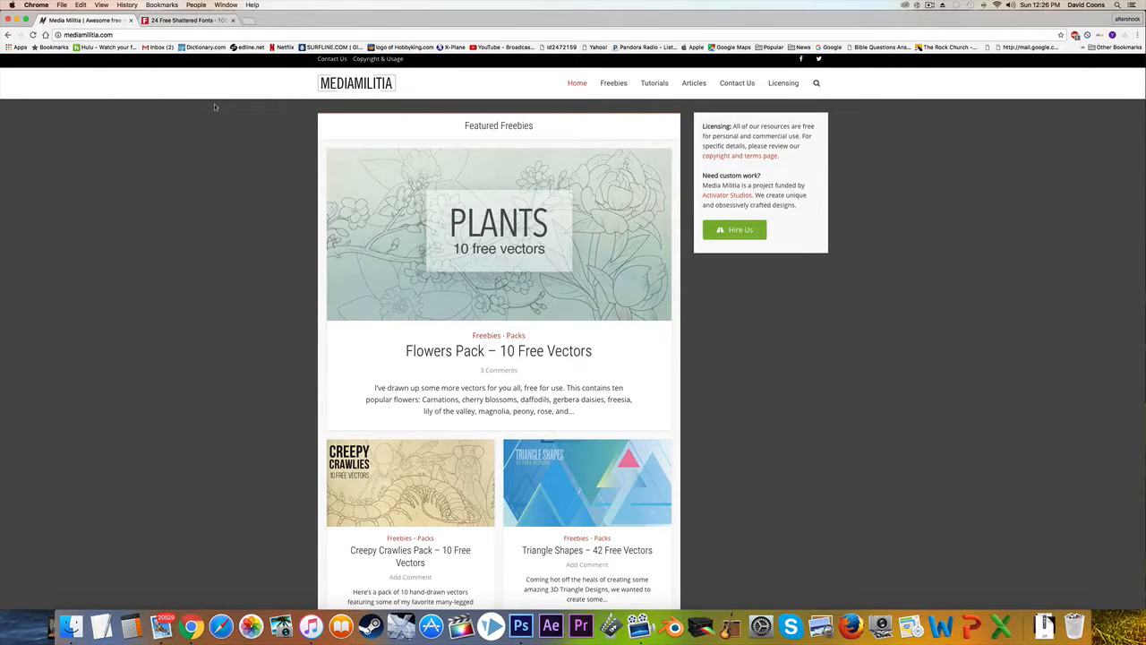
pyautogui.scroll(-1, 214, 107)
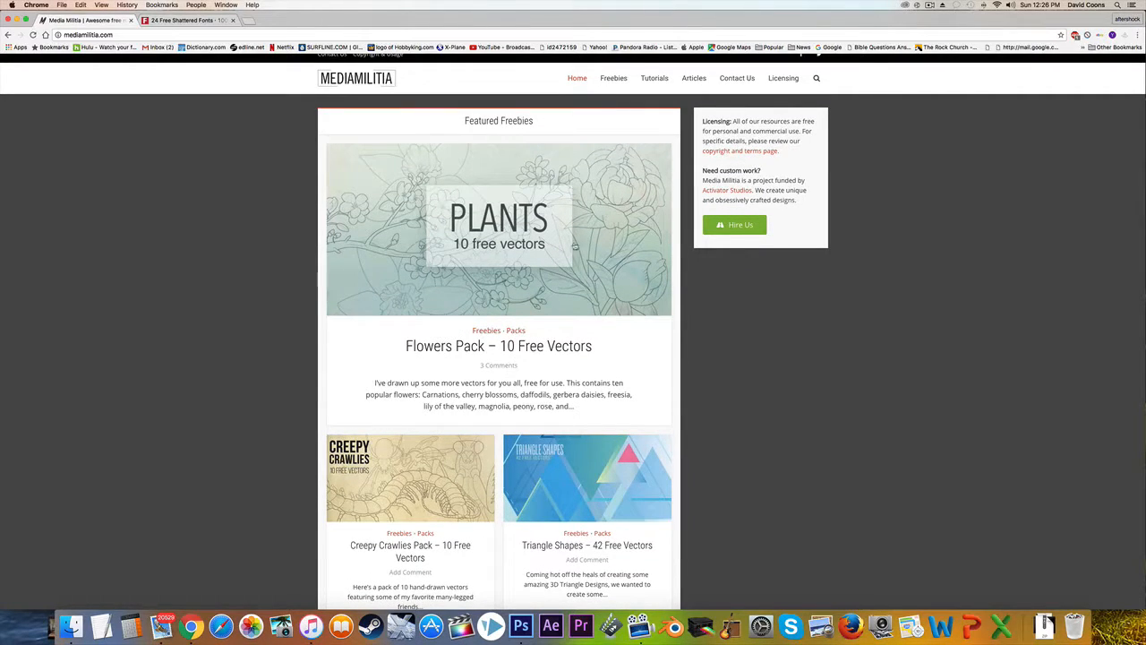
pyautogui.scroll(-3, 552, 171)
pyautogui.scroll(-3, 552, 172)
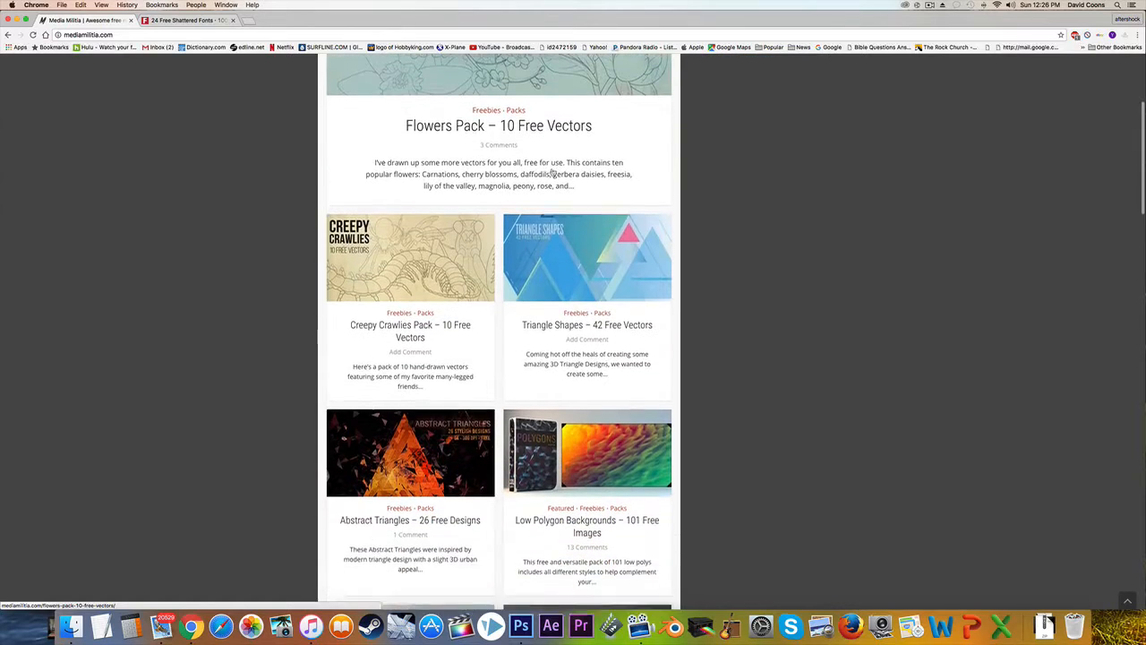
pyautogui.click(436, 460)
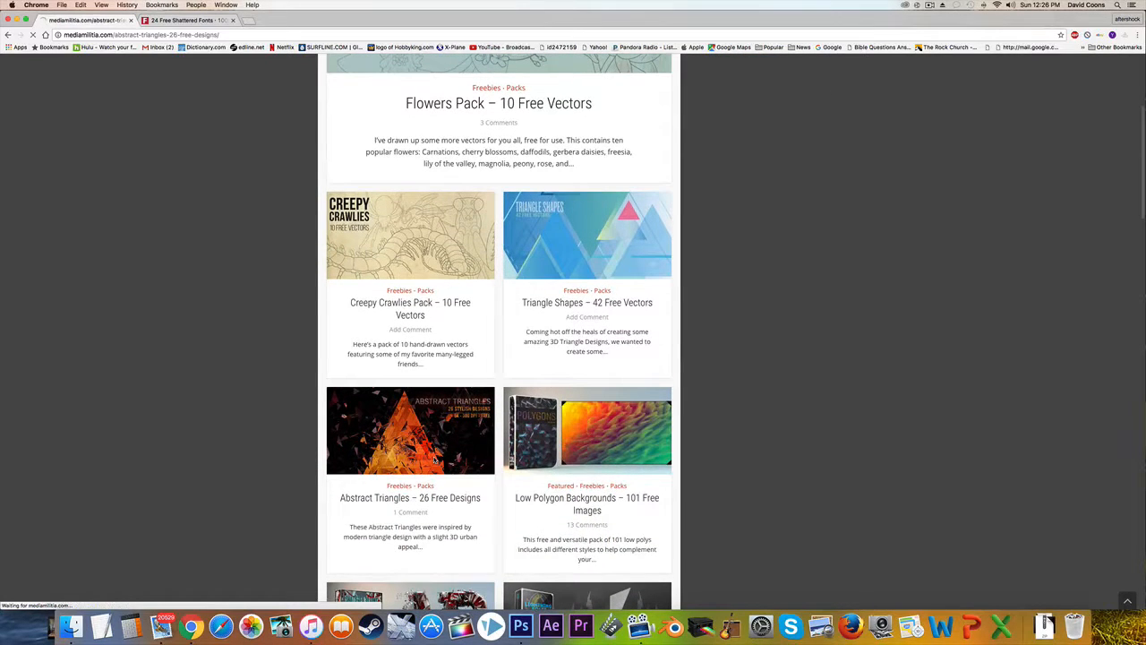
# Step: Examine the Abstract Triangles pack's download option and previews, and return to the Media Militia home page's freebies
pyautogui.scroll(-3, 540, 293)
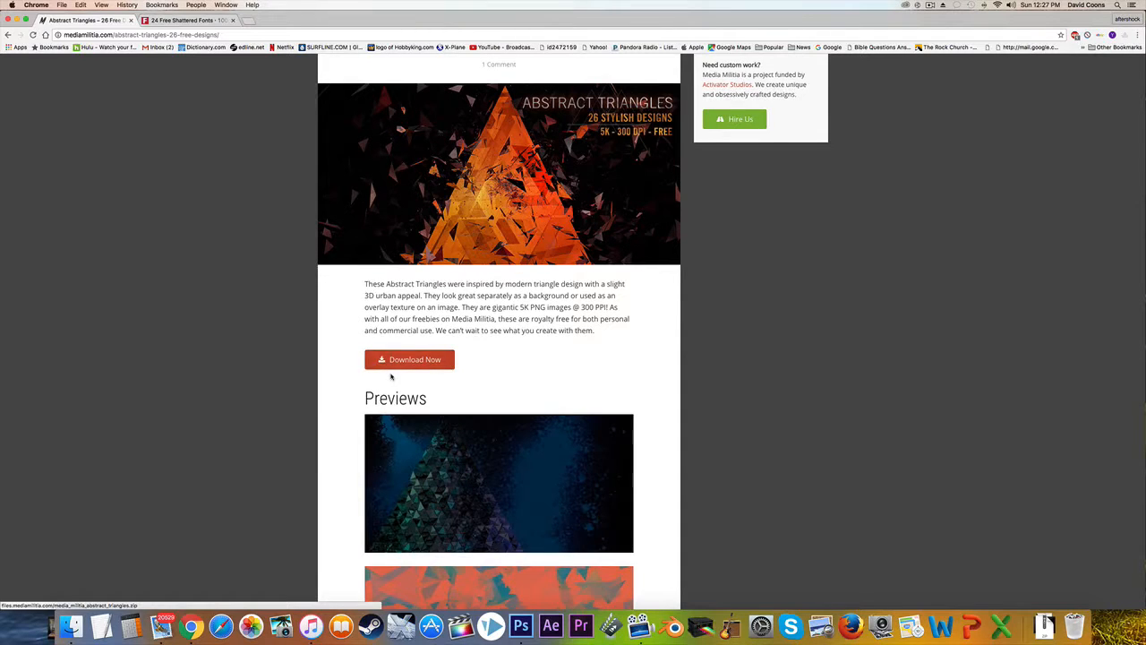
pyautogui.scroll(1, 461, 289)
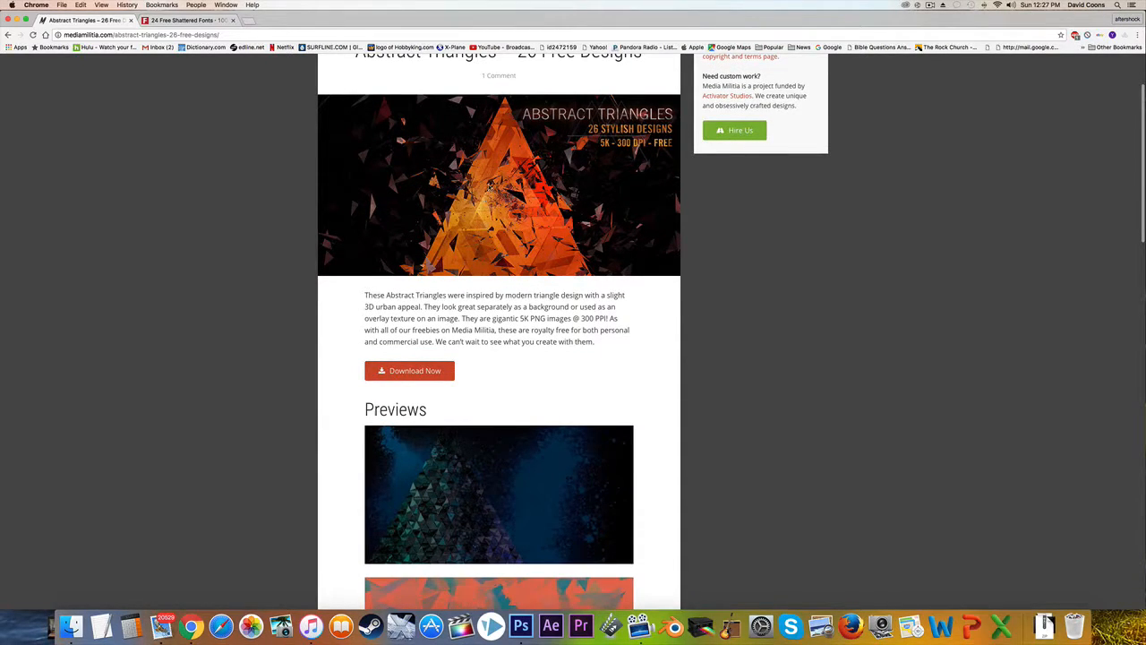
pyautogui.scroll(-10, 490, 186)
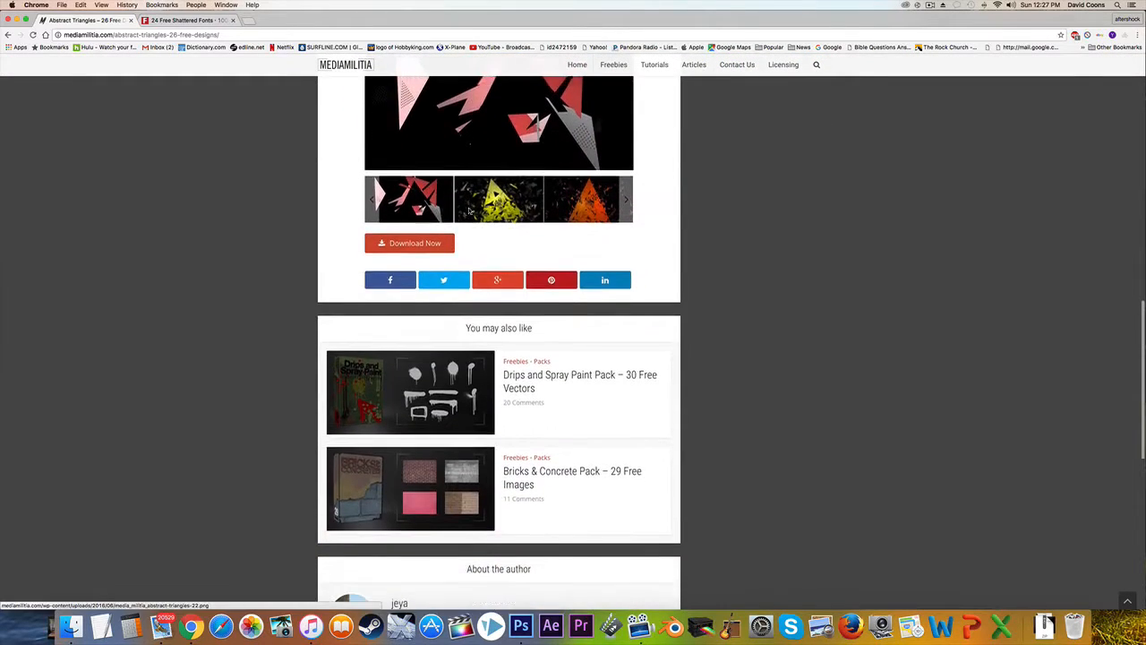
pyautogui.scroll(-5, 469, 210)
pyautogui.scroll(4, 147, 93)
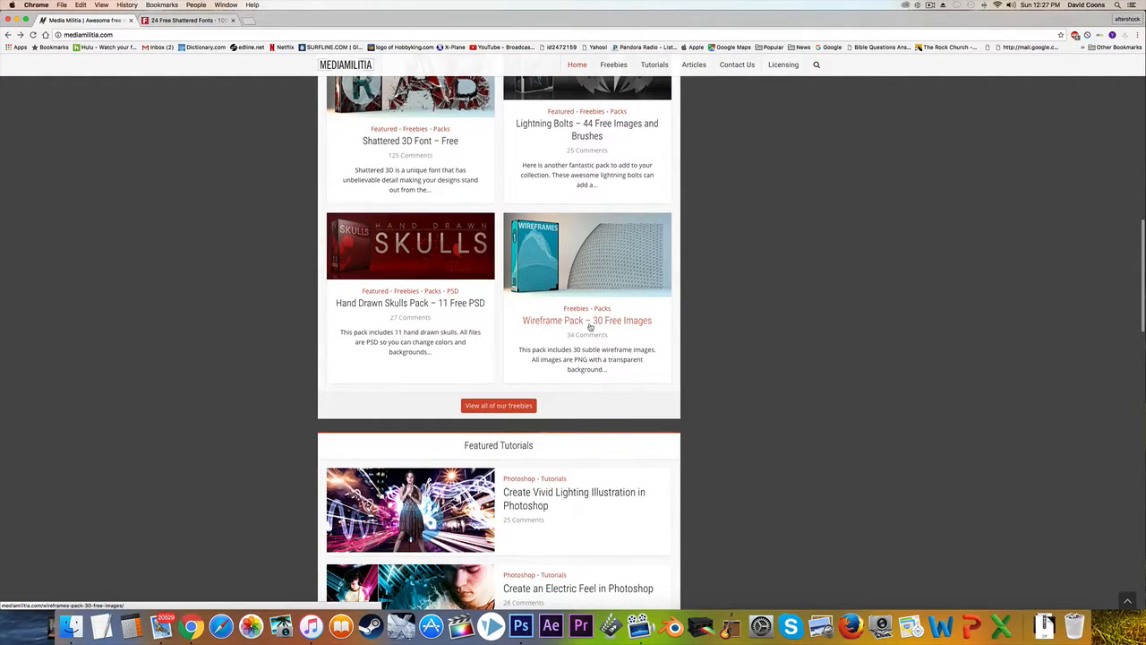
# Step: Open the Wireframe Pack – 30 Free Images page and view its preview images
pyautogui.click(587, 325)
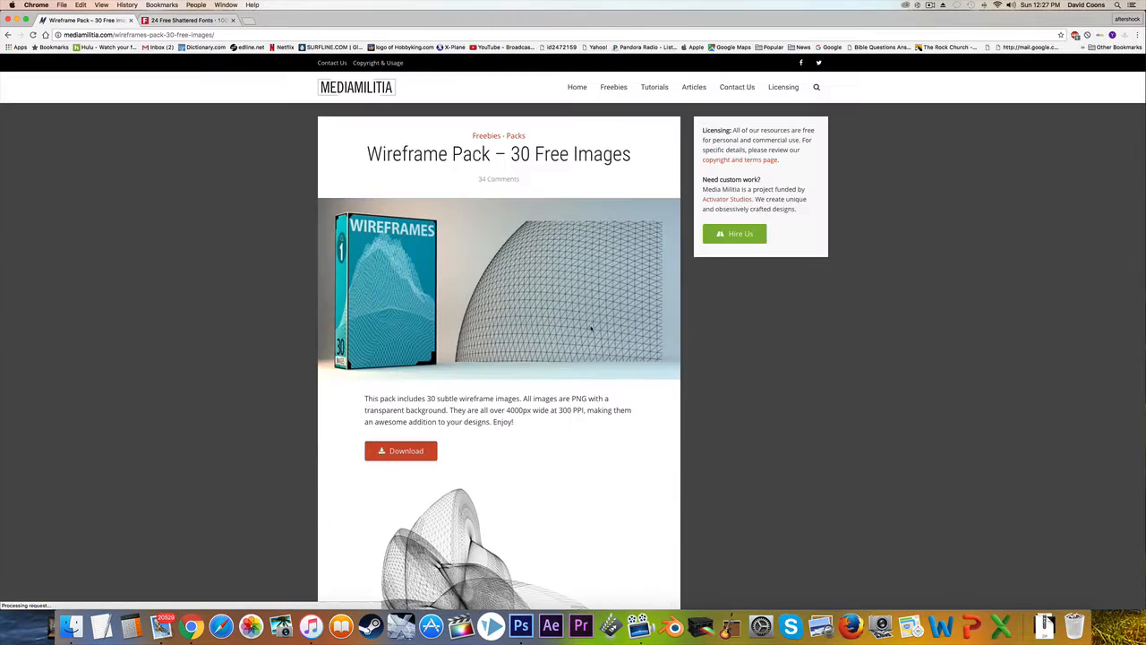
pyautogui.scroll(-2, 597, 316)
pyautogui.scroll(-3, 598, 315)
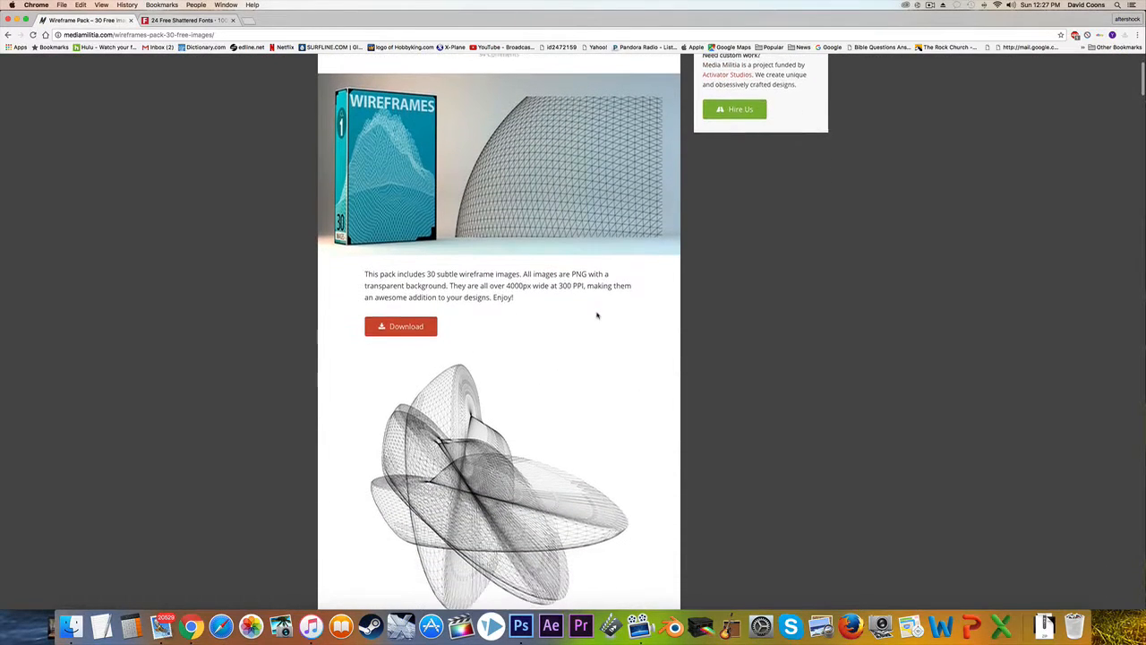
pyautogui.scroll(-10, 471, 358)
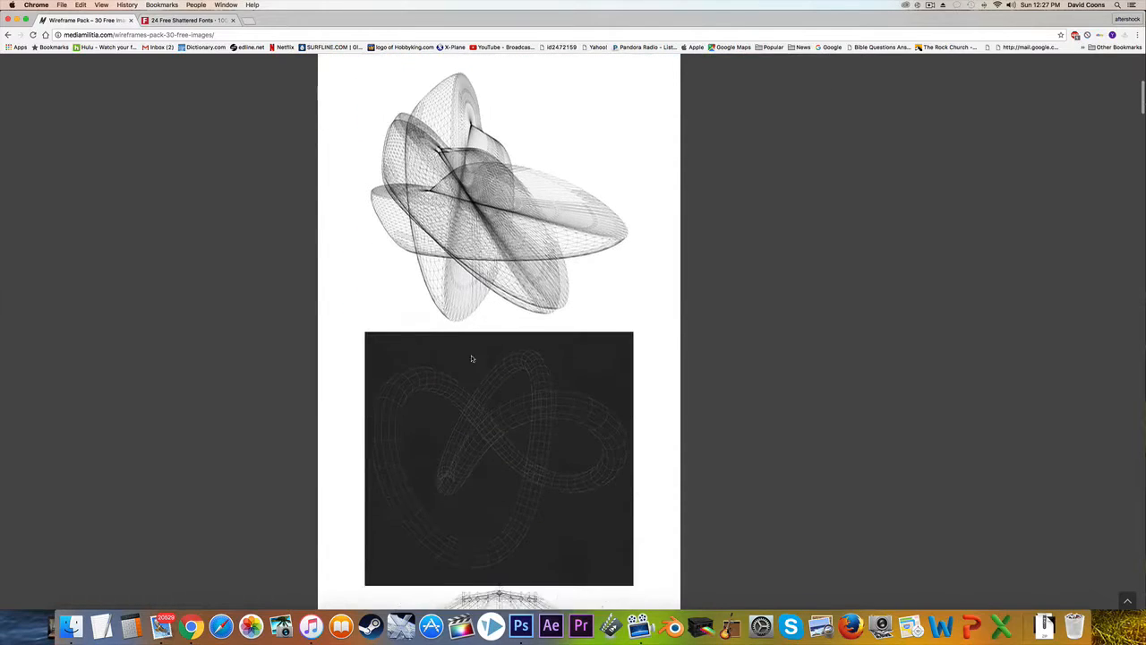
pyautogui.scroll(15, 555, 311)
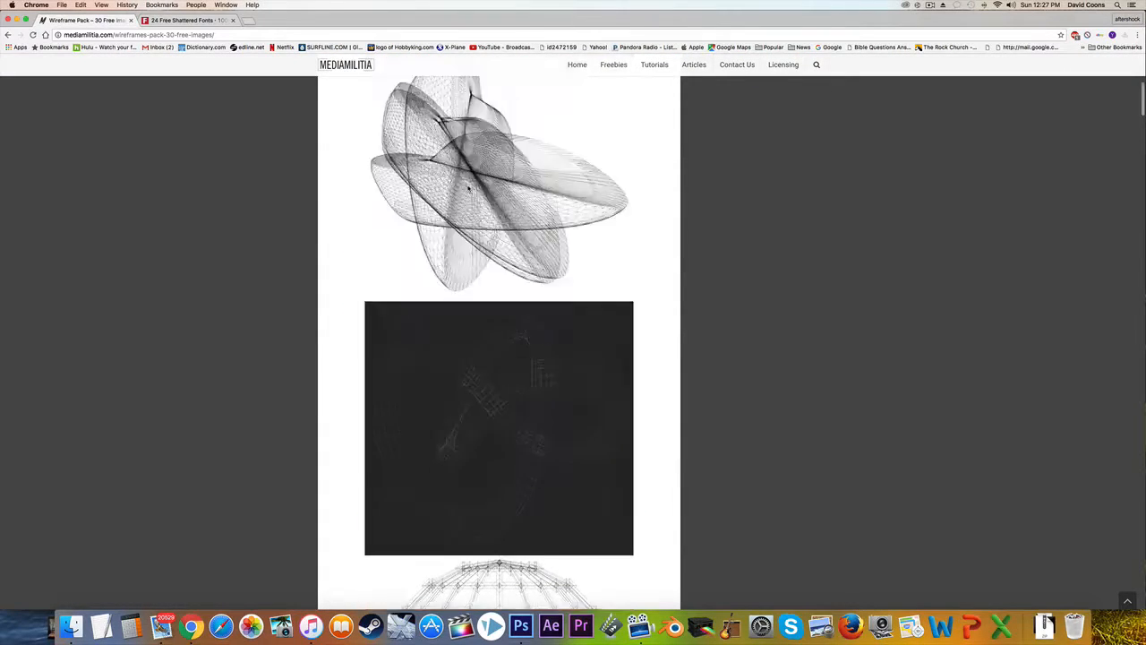
# Step: Look through the list of shattered fonts on the 1001fonts page
pyautogui.click(154, 20)
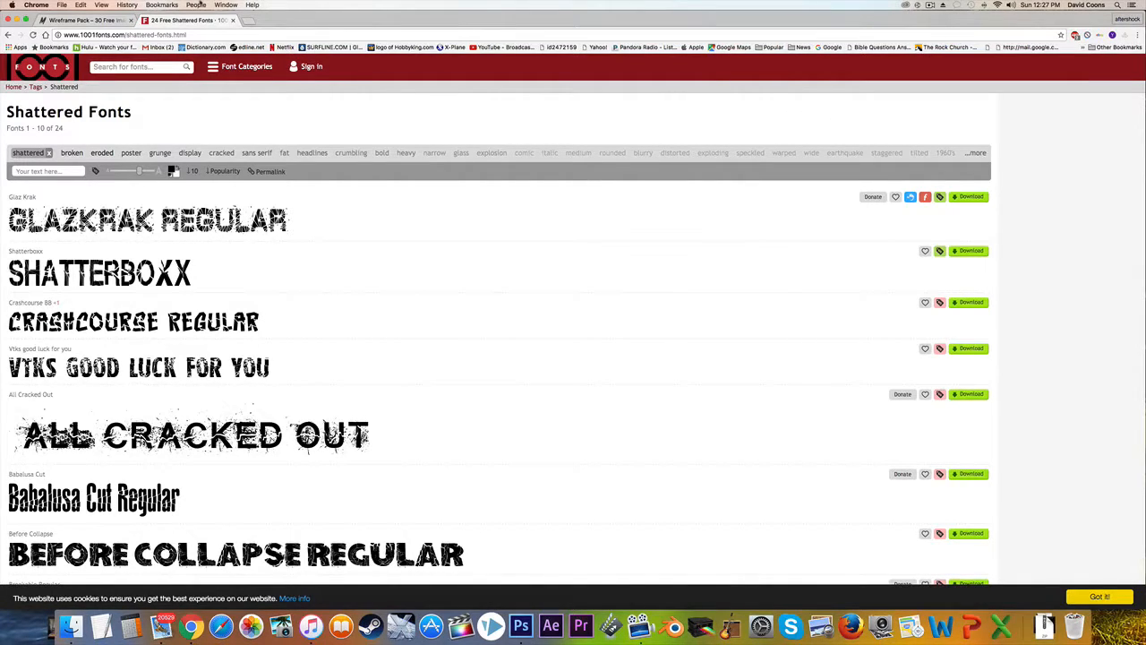
pyautogui.scroll(-2, 36, 268)
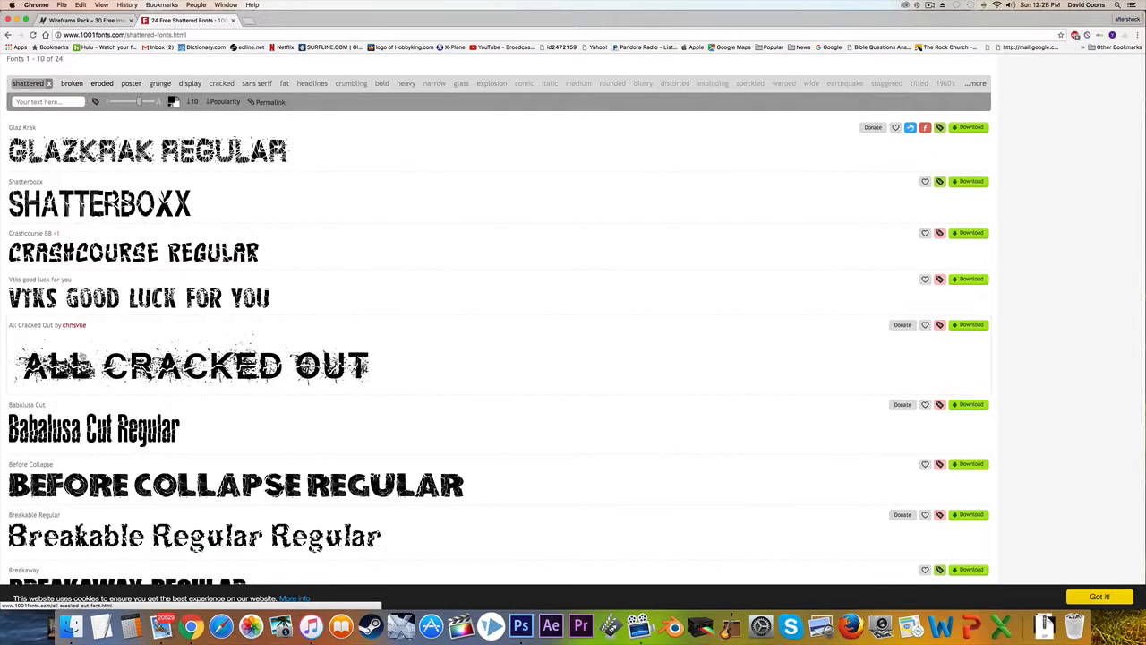
pyautogui.scroll(-6, 173, 368)
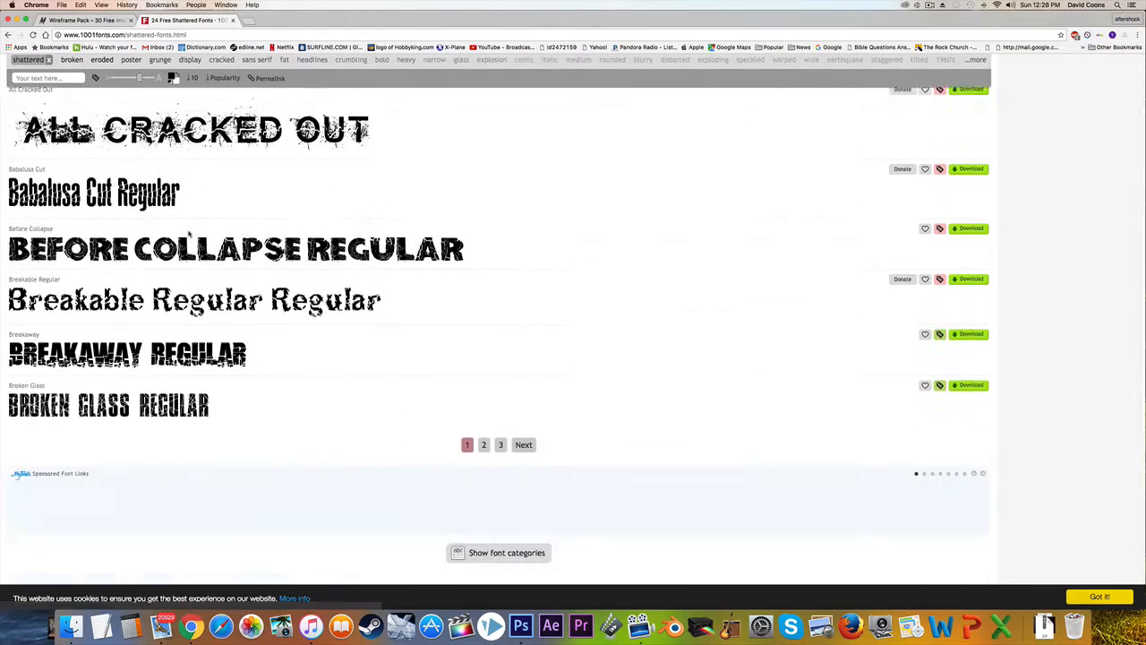
pyautogui.scroll(-1, 188, 235)
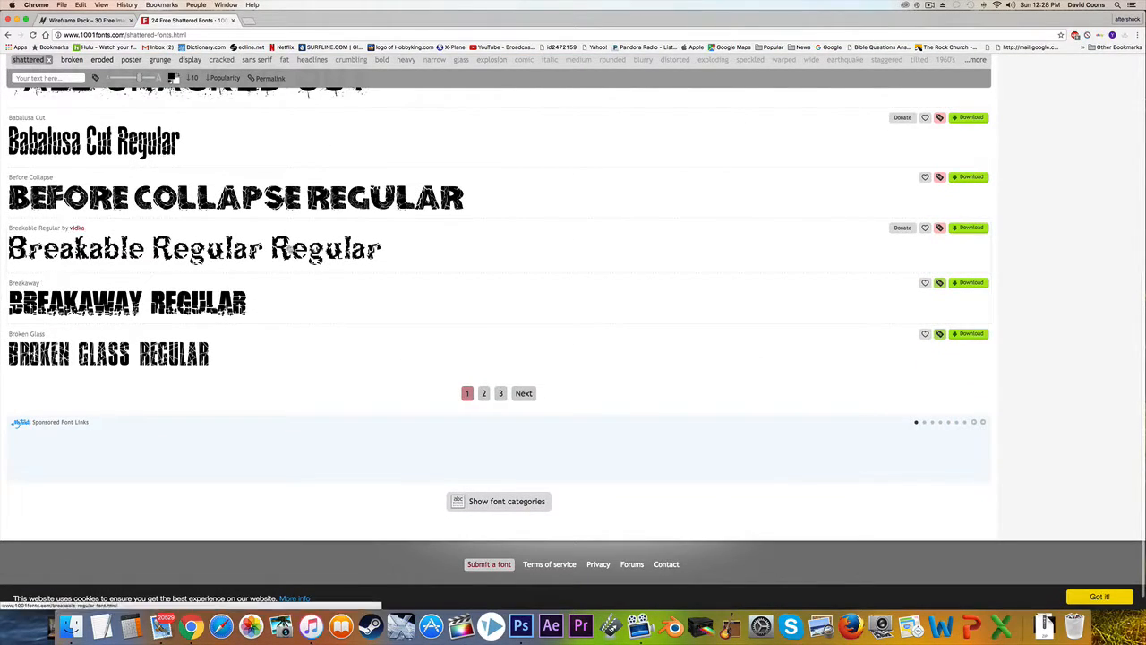
pyautogui.scroll(10, 284, 223)
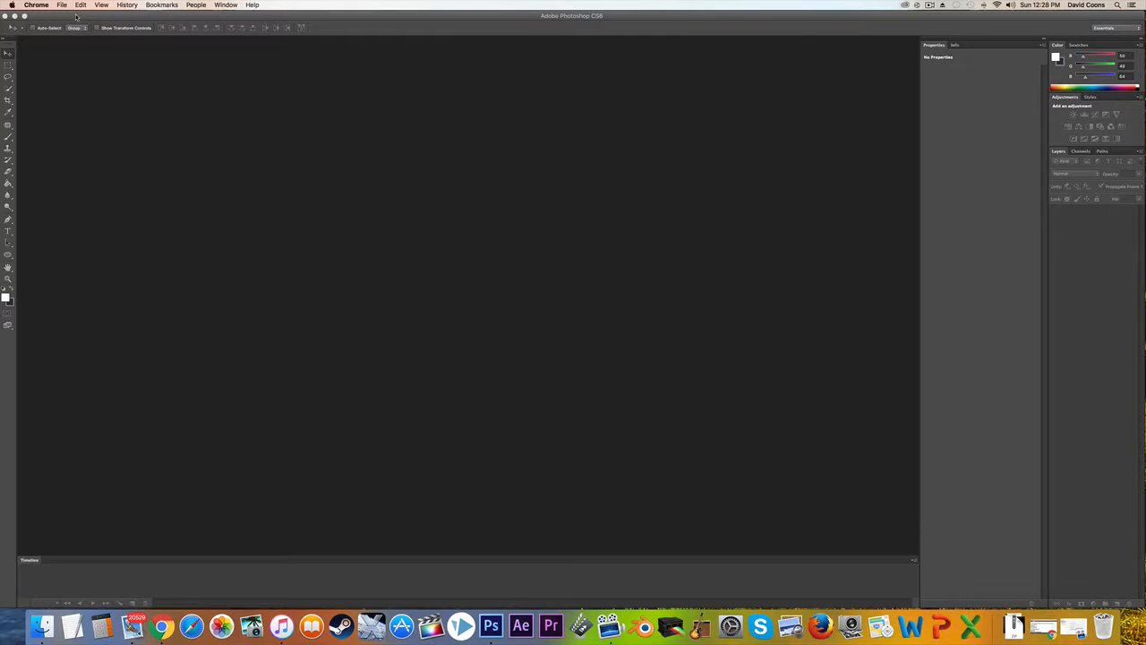
# Step: Switch to Photoshop and create a new 2140 × 1440 pixel document named Banner video with a white background
pyautogui.click(76, 17)
pyautogui.click(70, 4)
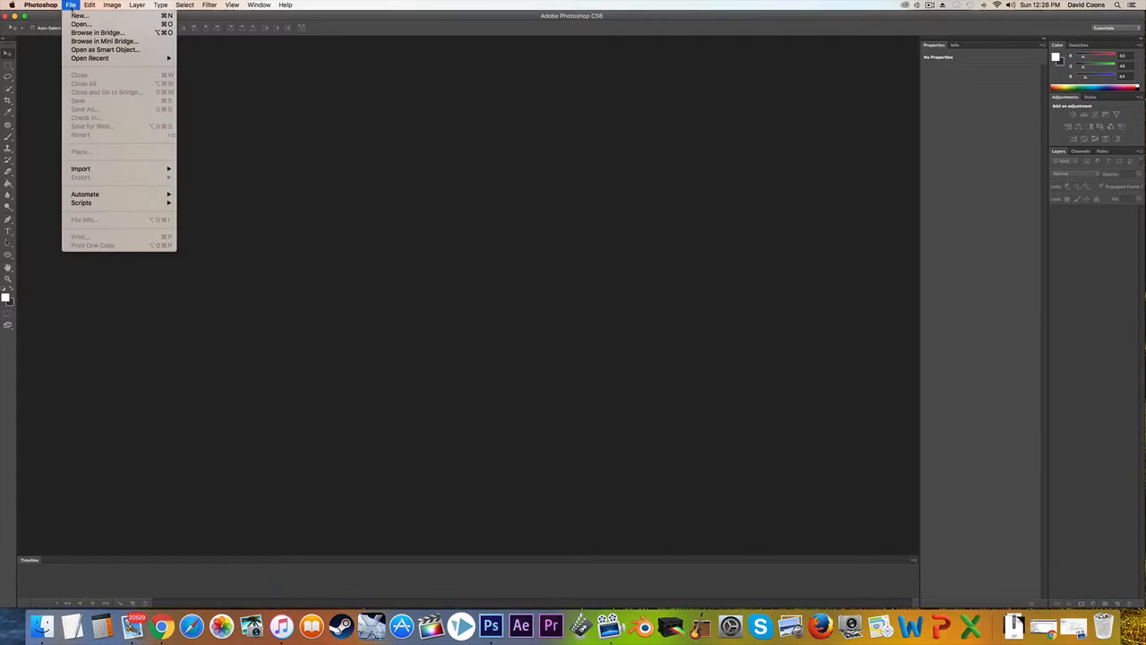
pyautogui.click(101, 20)
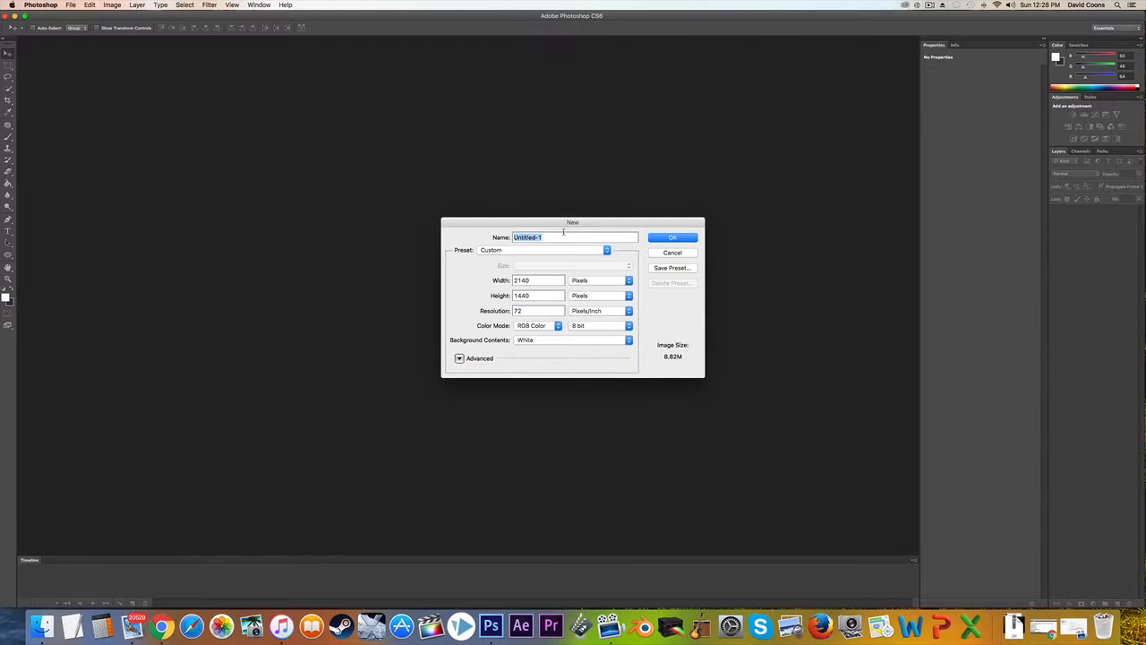
pyautogui.press('BackSpace')
pyautogui.write('Banner video')
pyautogui.press('Tab')
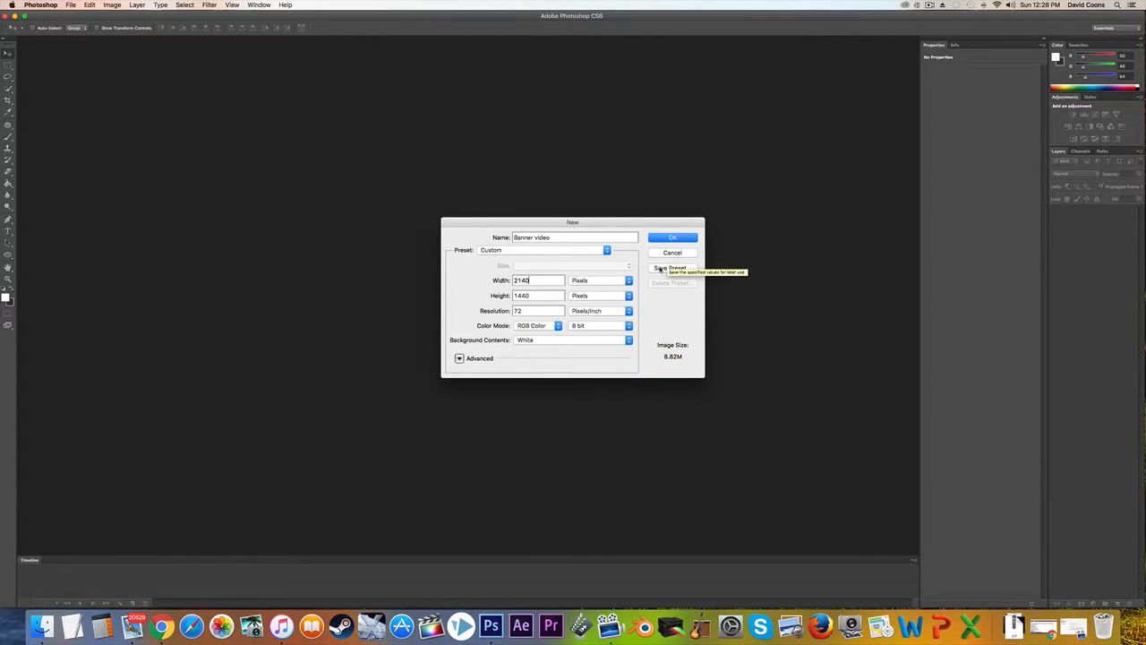
pyautogui.press('Return')
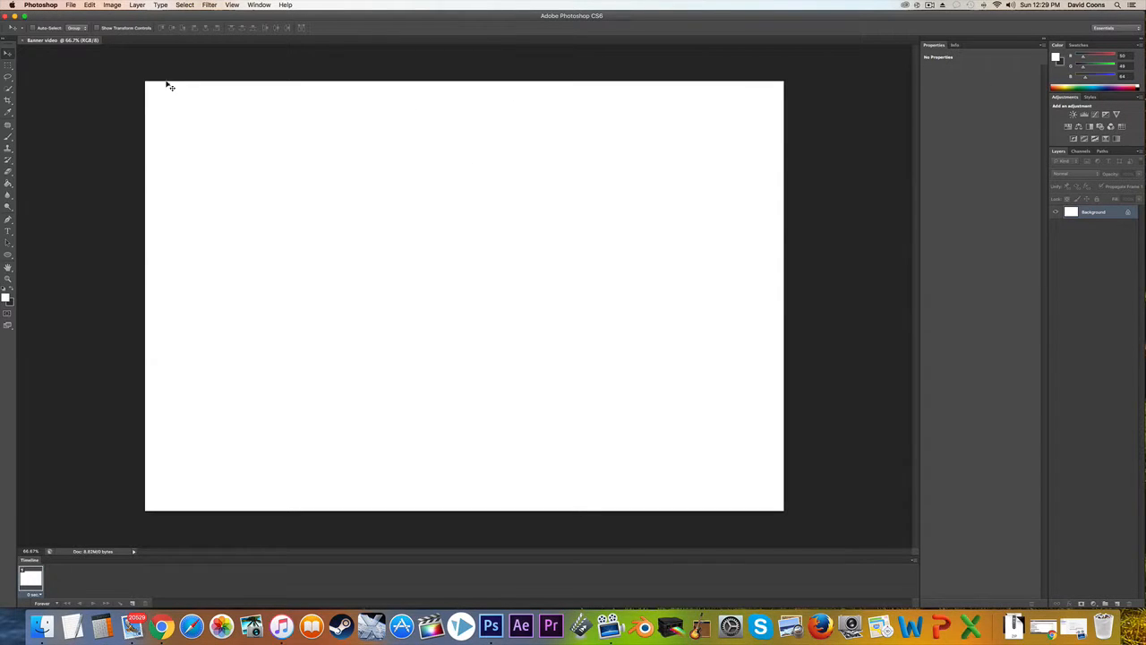
pyautogui.moveTo(77, 16)
pyautogui.mouseDown()
pyautogui.moveTo(87, 60)
pyautogui.moveTo(81, 15)
pyautogui.mouseUp()
pyautogui.click(41, 627)
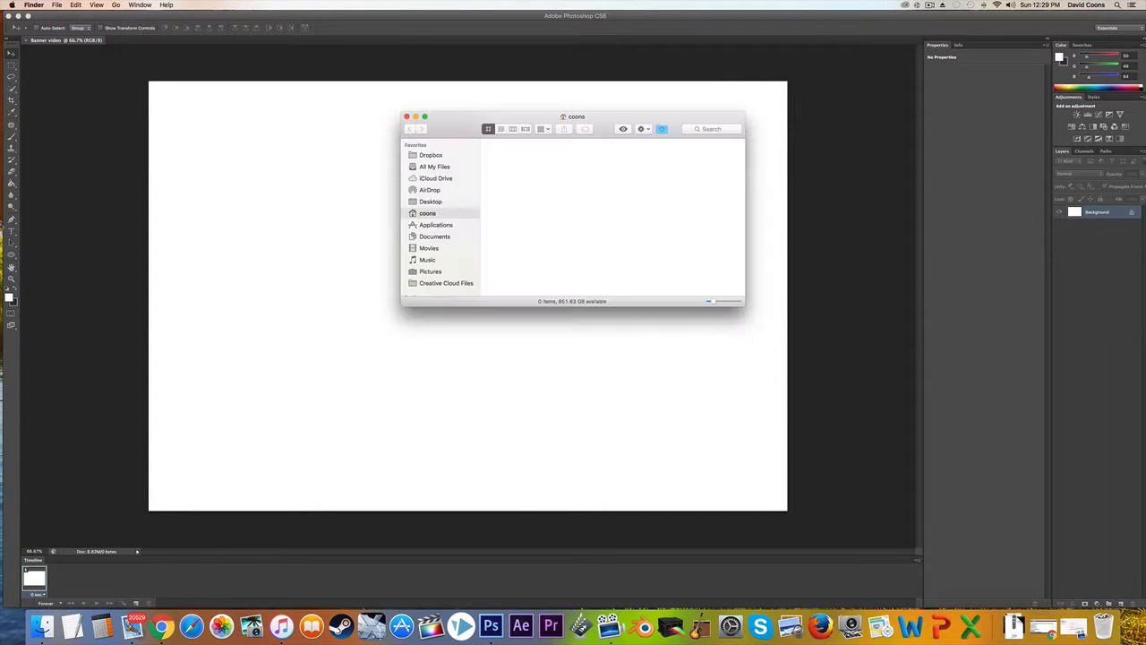
pyautogui.click(361, 123)
# Step: Bring the orange abstract triangle PNG from the downloaded Media Militia pack into the banner document as a new layer
pyautogui.press('super+o')
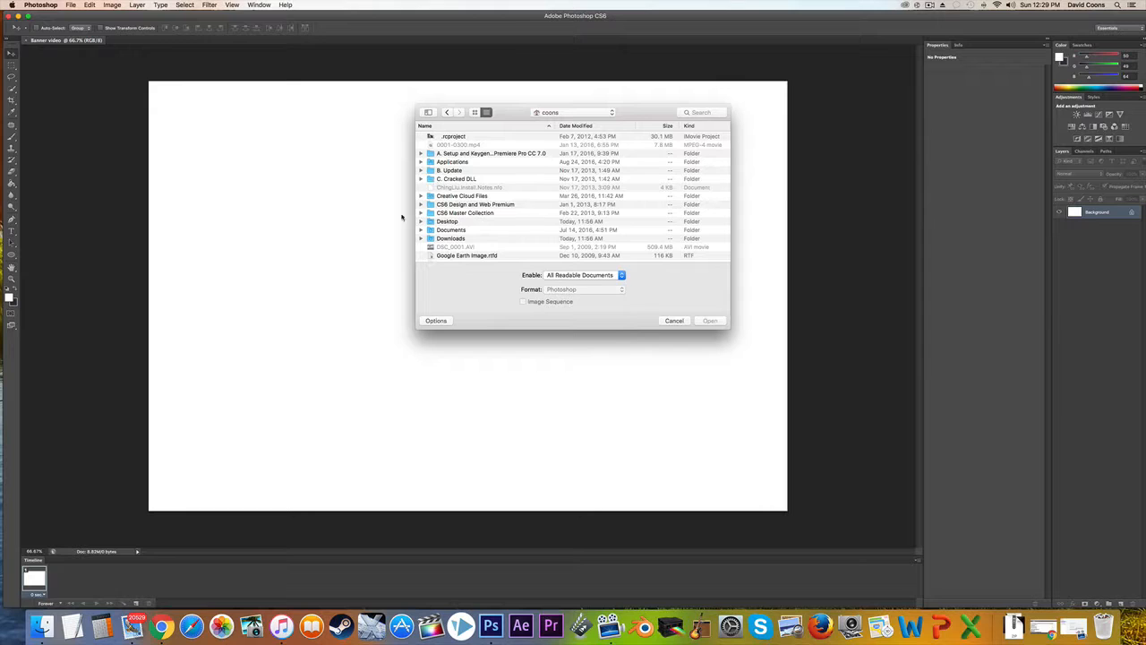
pyautogui.scroll(-1, 457, 230)
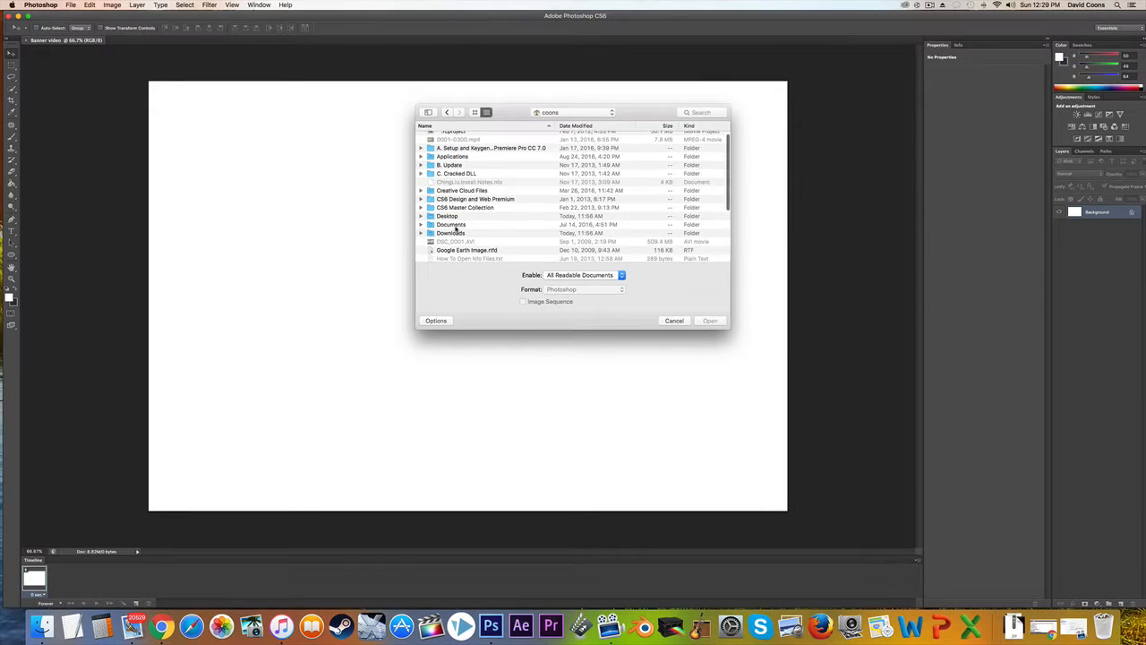
pyautogui.scroll(1, 453, 232)
pyautogui.doubleClick(452, 237)
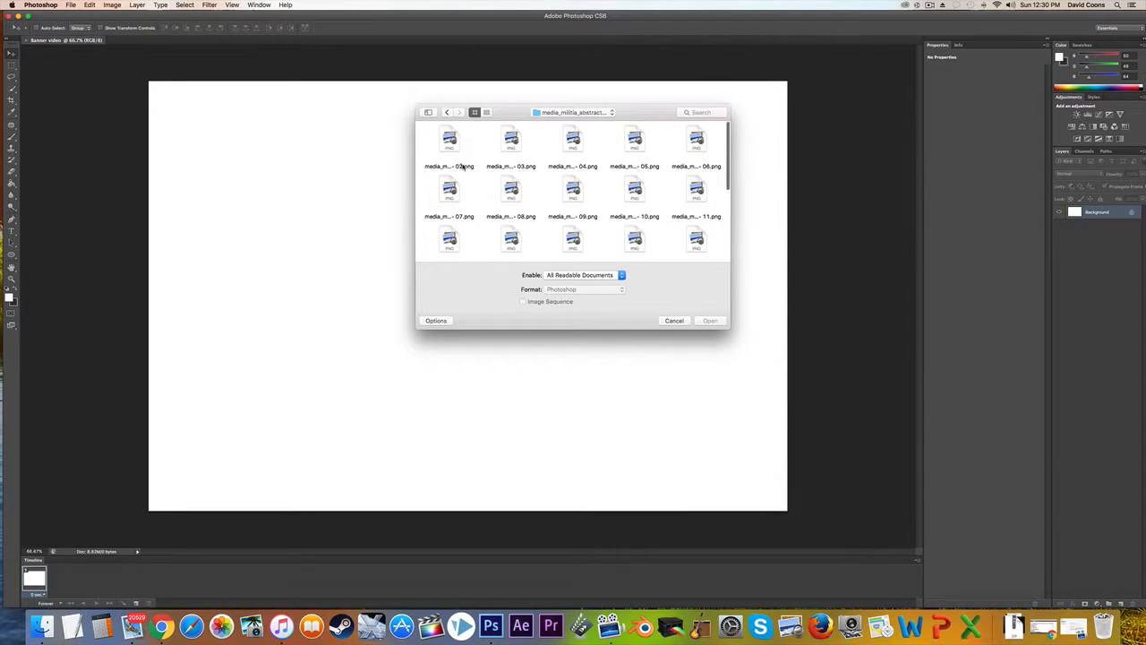
pyautogui.doubleClick(452, 143)
pyautogui.click(449, 27)
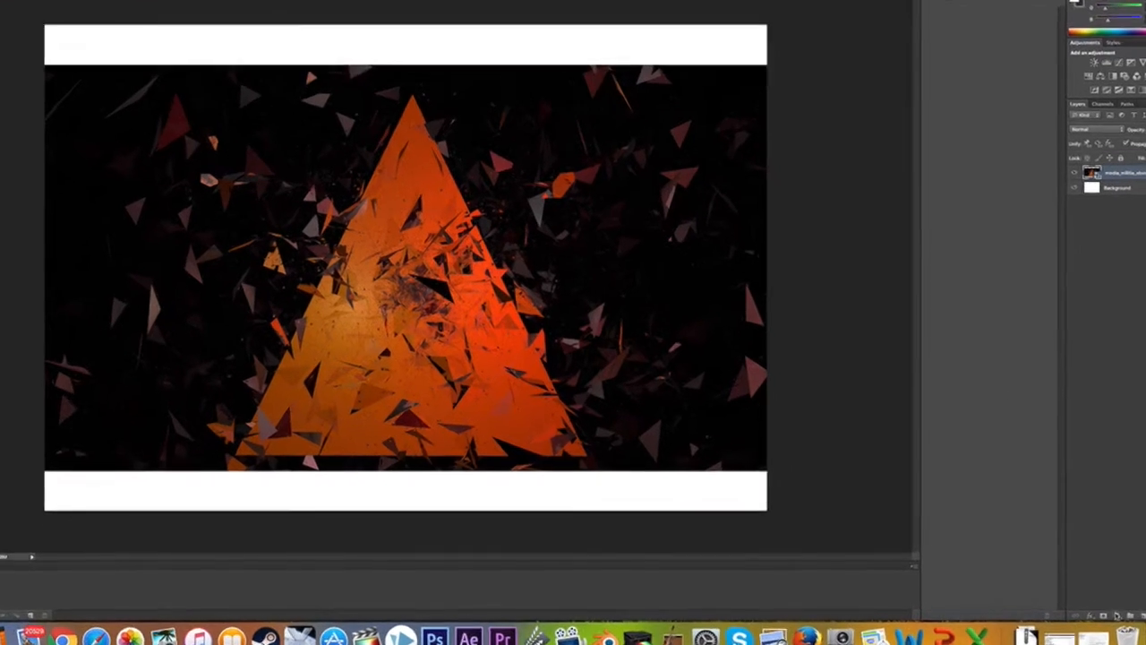
# Step: Add a Brightness/Contrast adjustment layer above the triangle image with brightness 150 and contrast 100, and compare the image with and without it
pyautogui.click(1097, 604)
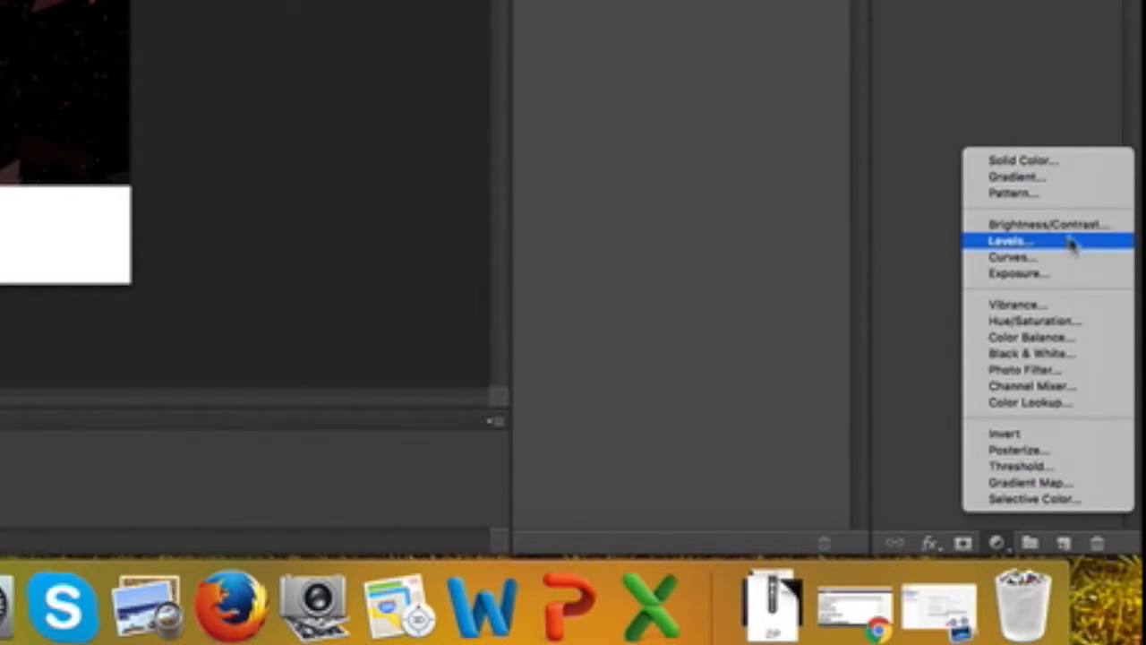
pyautogui.click(1076, 233)
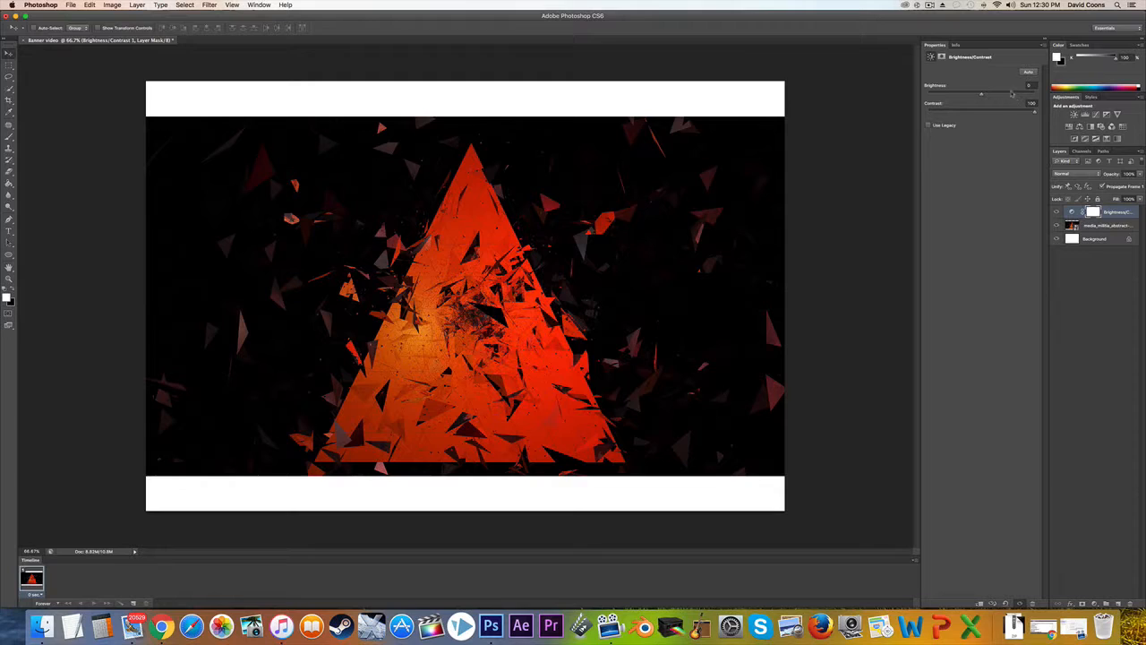
pyautogui.moveTo(981, 95); pyautogui.dragTo(1039, 95)
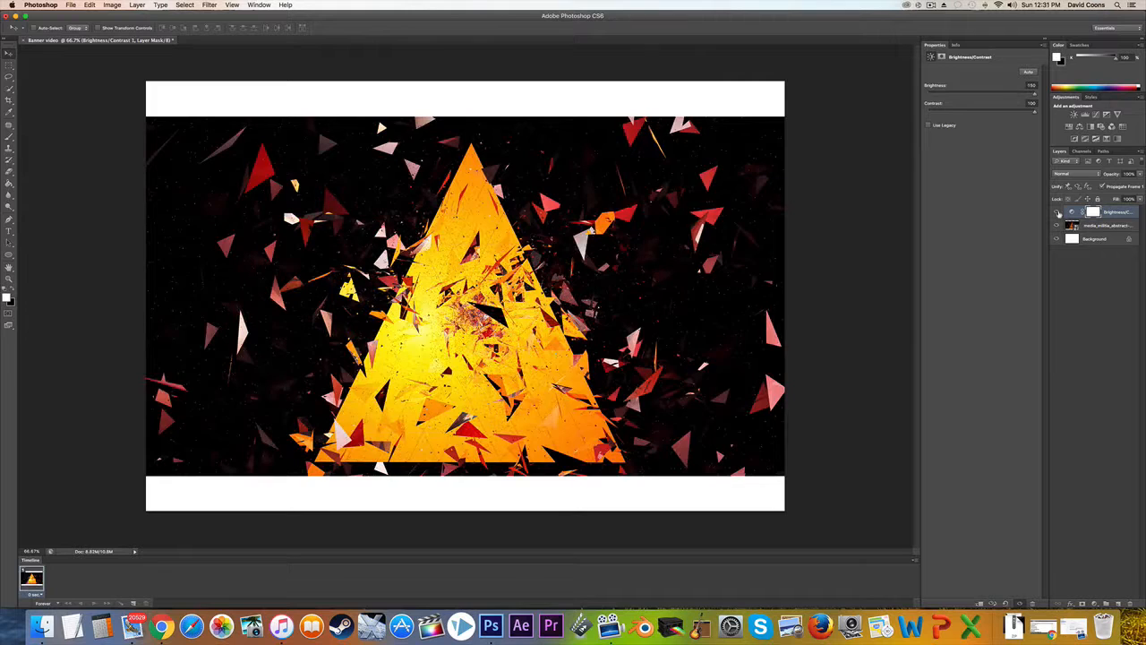
pyautogui.click(1057, 212)
pyautogui.click(1057, 212)
# Step: Add the red text SEU over the triangle in the All Cracked Out font at 250 pt
pyautogui.click(9, 231)
pyautogui.click(388, 295)
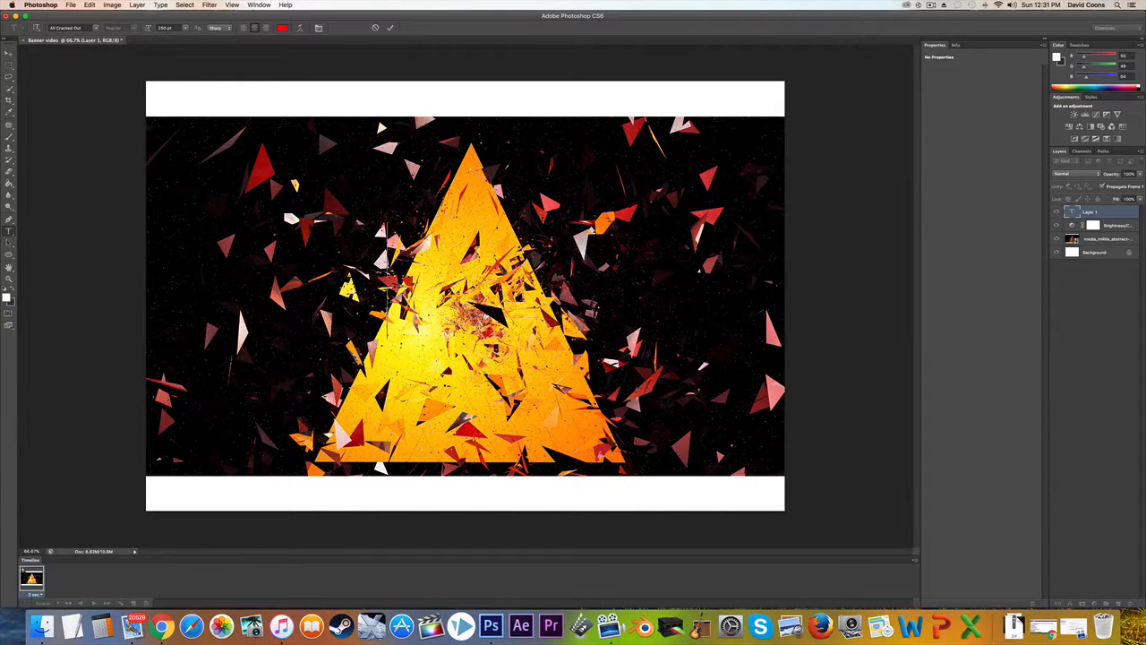
pyautogui.write('E')
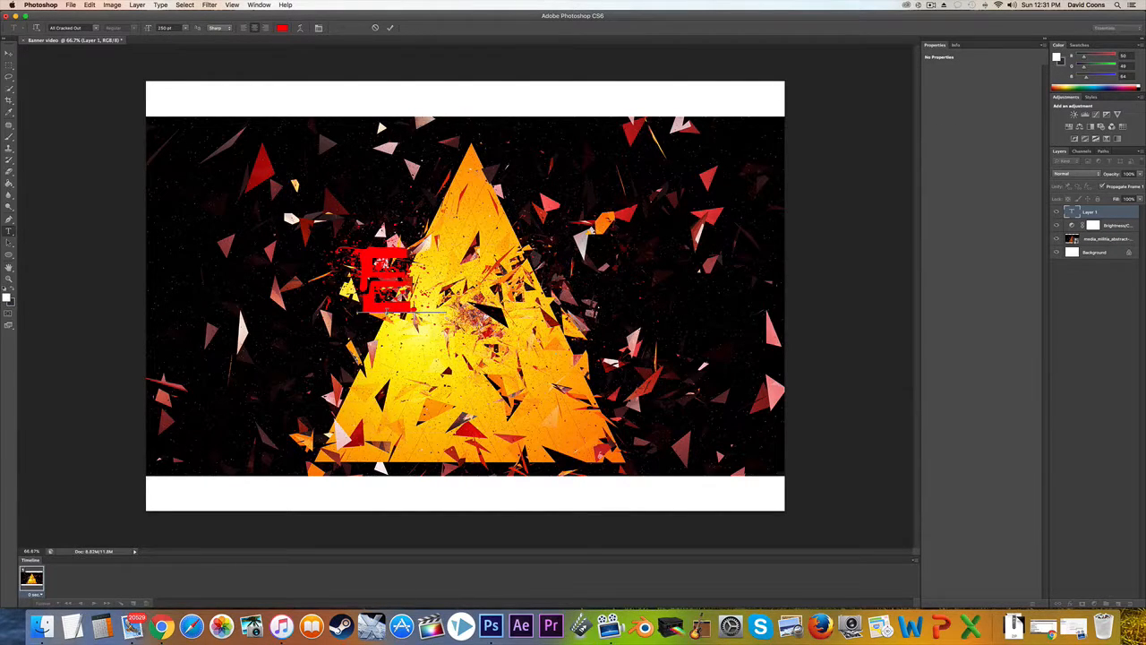
pyautogui.press('BackSpace')
pyautogui.write('S')
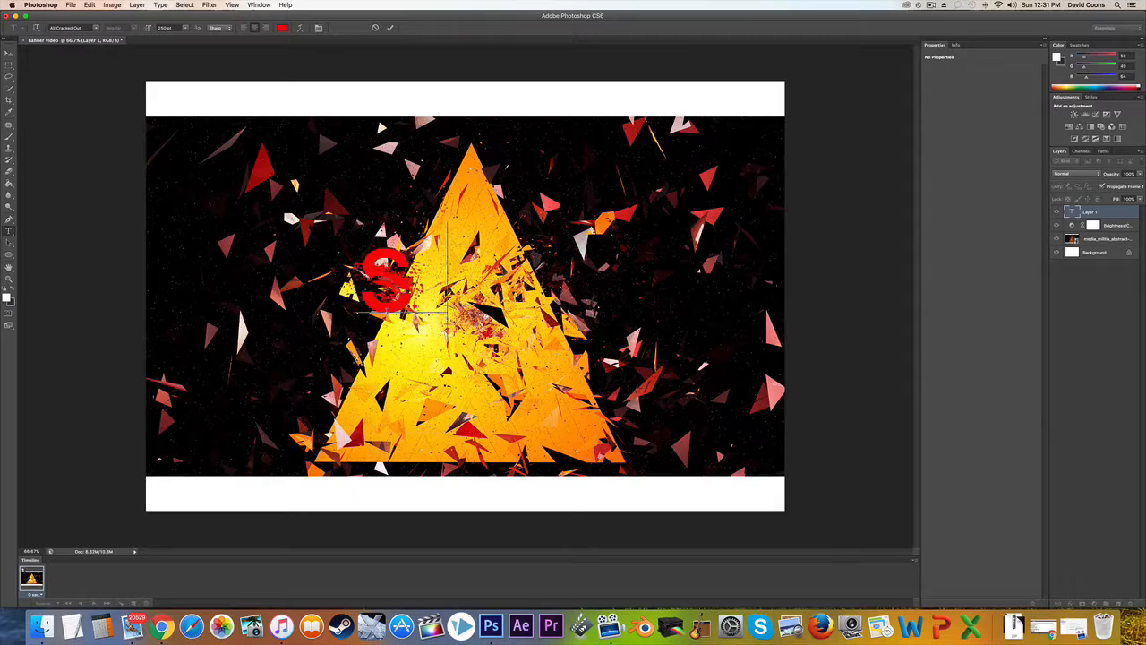
pyautogui.write('EU')
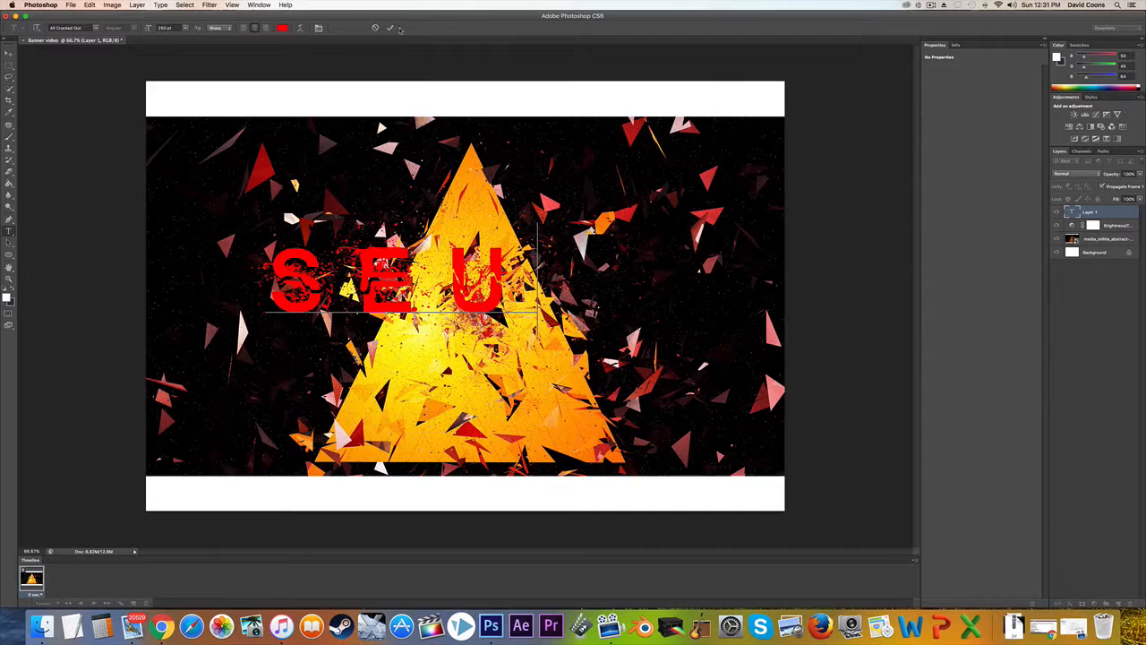
pyautogui.click(391, 28)
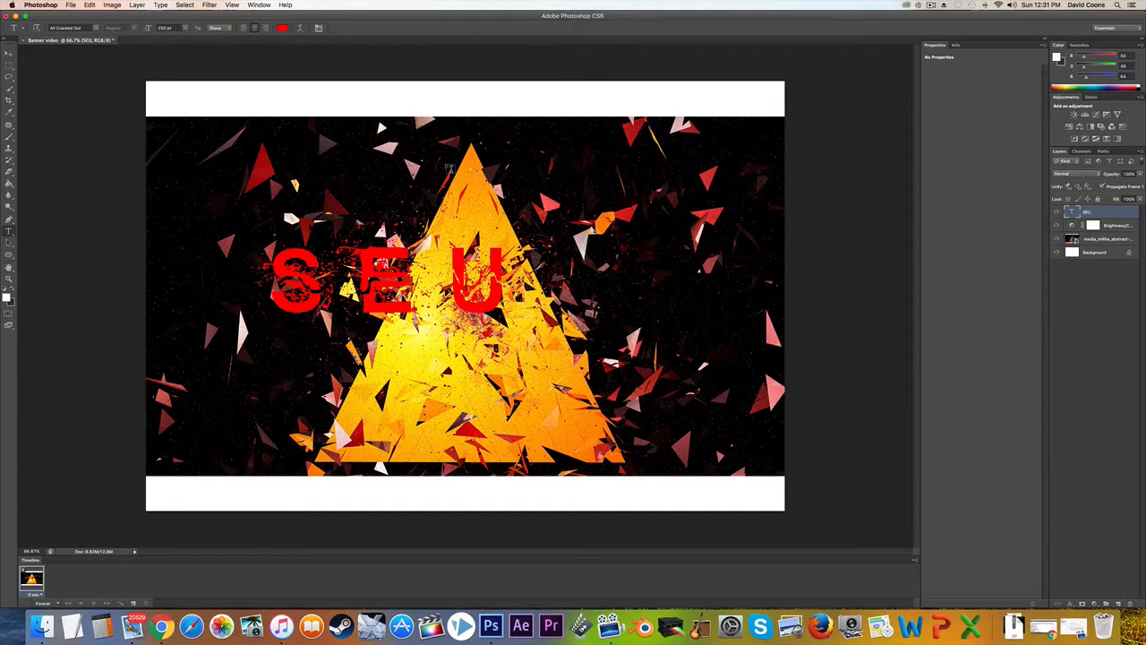
# Step: Transform the SEU text to about 91% width and 96% height, and center it over the middle of the triangle
pyautogui.press('super+t')
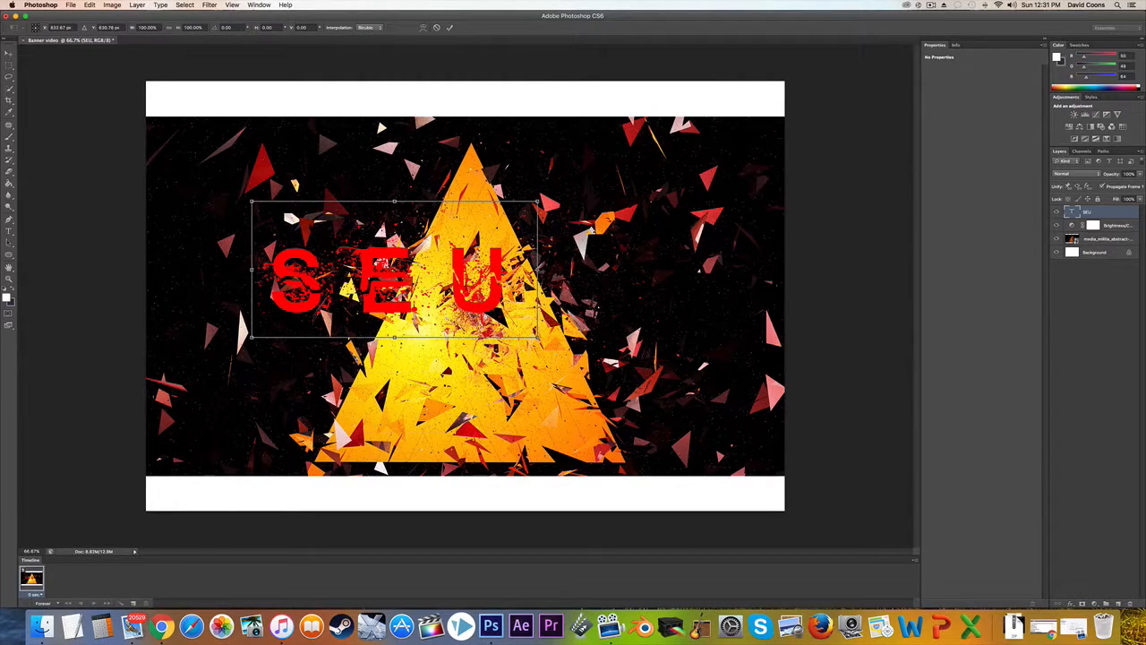
pyautogui.moveTo(537, 270); pyautogui.dragTo(512, 269)
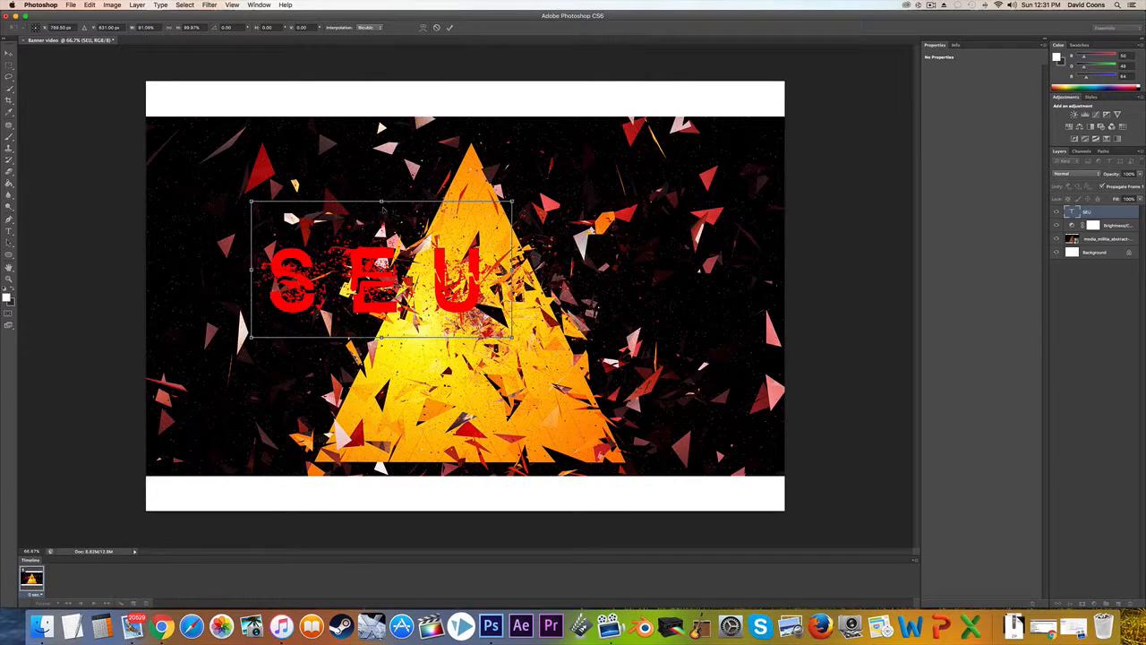
pyautogui.moveTo(382, 203); pyautogui.dragTo(382, 213)
pyautogui.moveTo(381, 209); pyautogui.dragTo(381, 206)
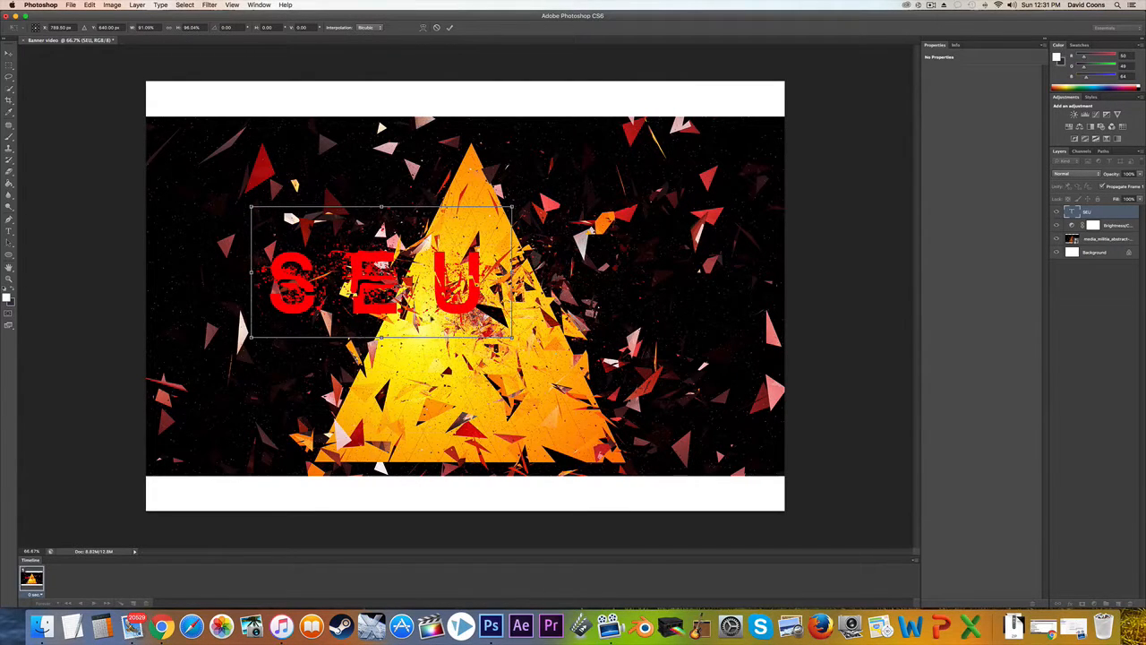
pyautogui.moveTo(399, 299); pyautogui.dragTo(452, 324)
pyautogui.click(450, 27)
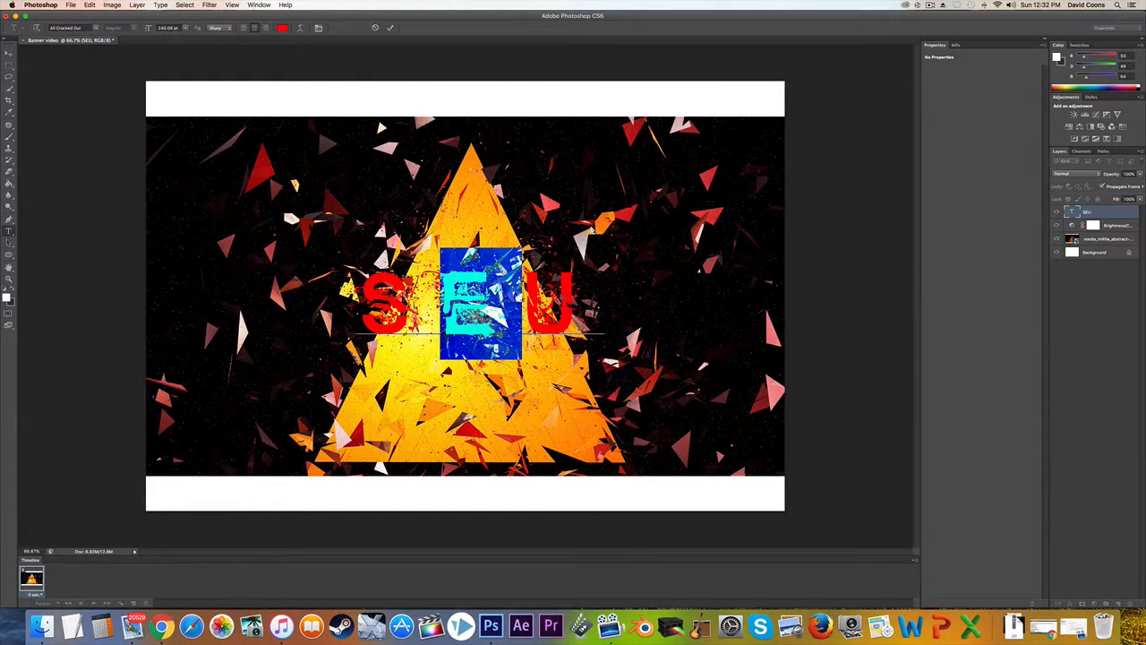
pyautogui.click(389, 28)
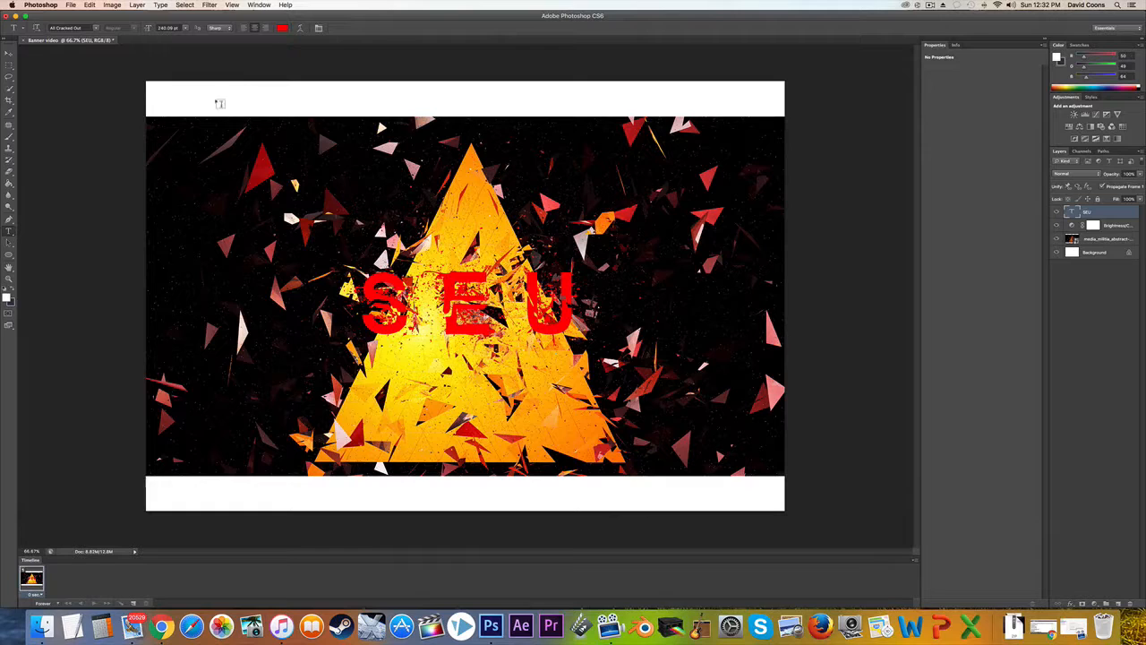
pyautogui.press('v')
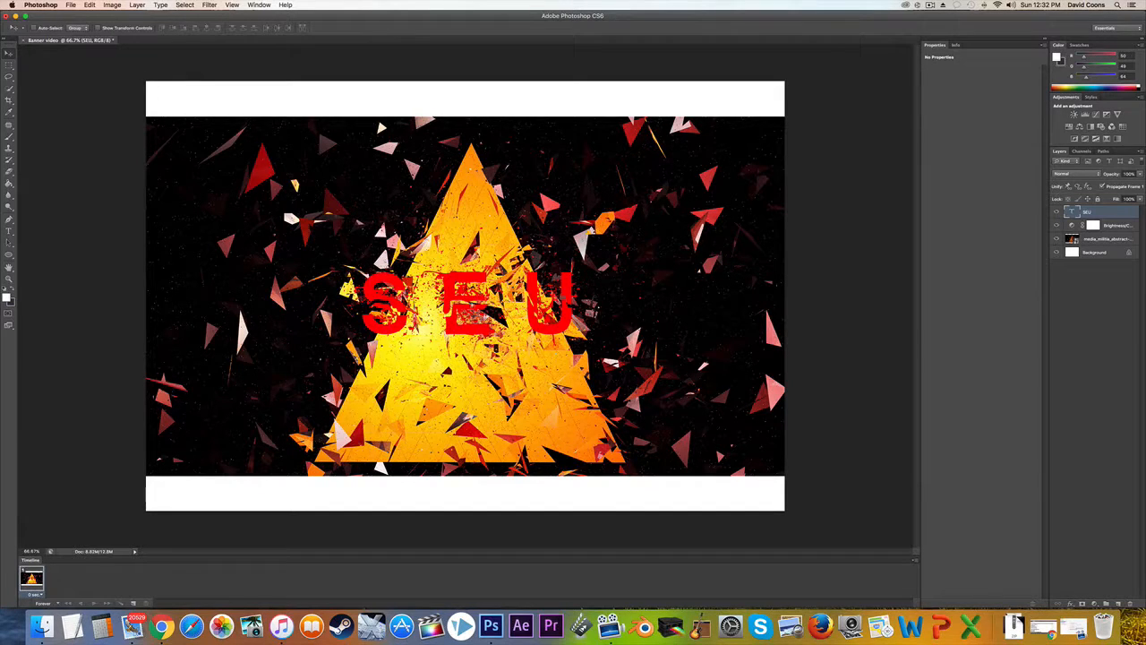
pyautogui.moveTo(484, 283); pyautogui.dragTo(486, 282)
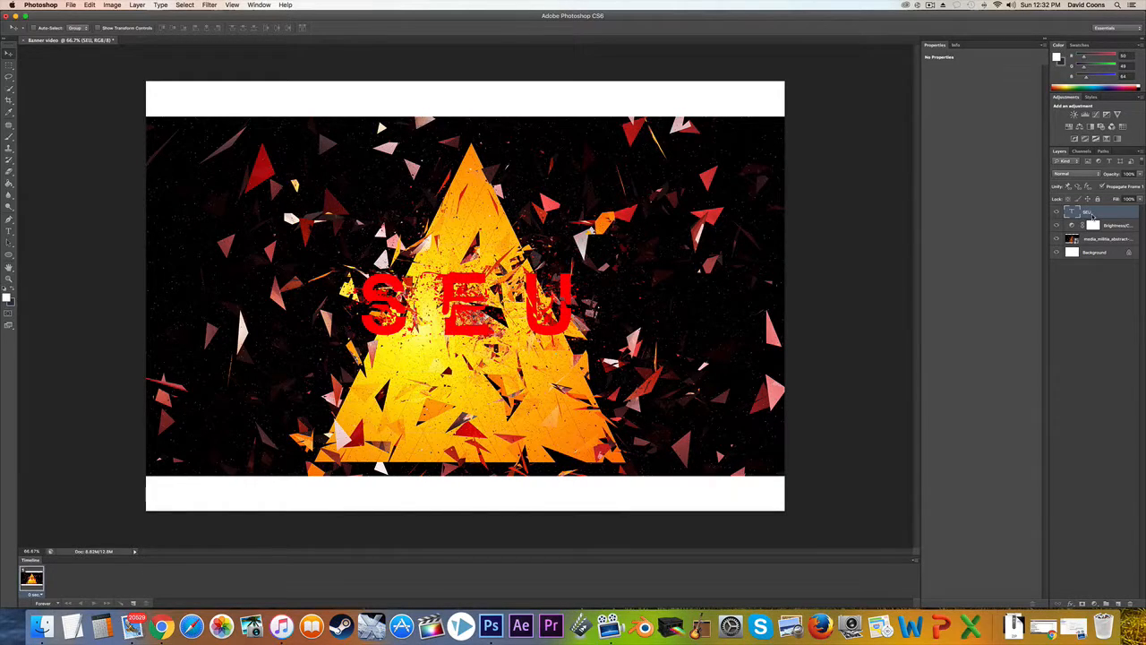
# Step: Open the SEU layer's blending options, enable Contour, and add a thin black outside Stroke of about 4 px
pyautogui.rightClick(1093, 215)
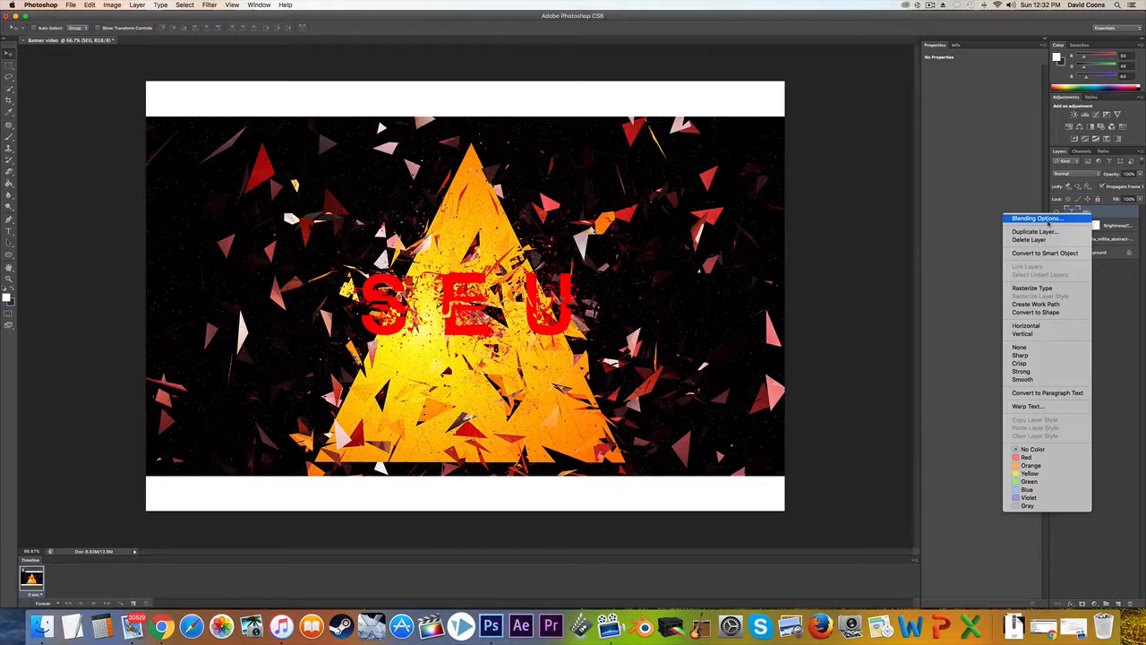
pyautogui.click(1039, 218)
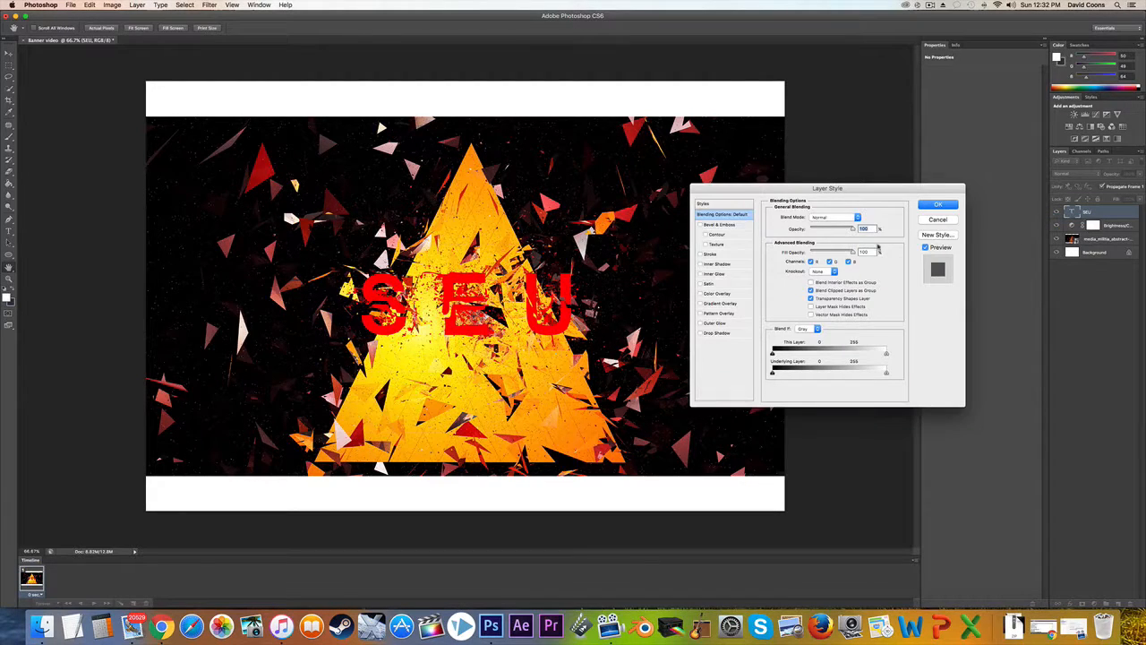
pyautogui.click(705, 235)
pyautogui.click(701, 254)
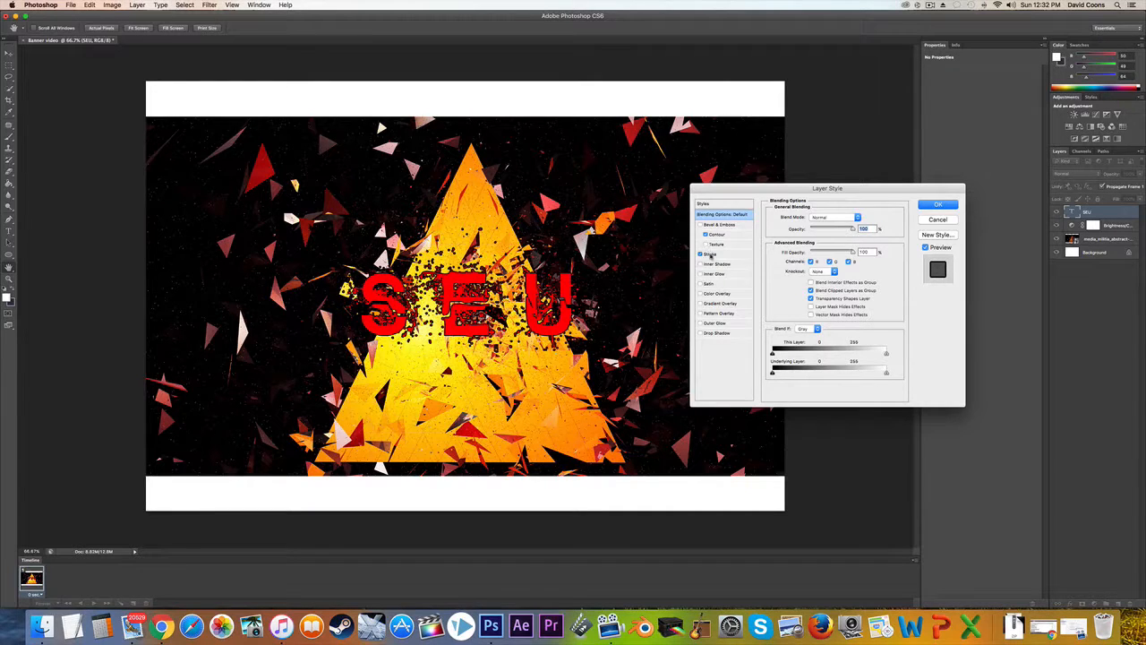
pyautogui.click(711, 255)
pyautogui.moveTo(810, 220); pyautogui.dragTo(802, 217)
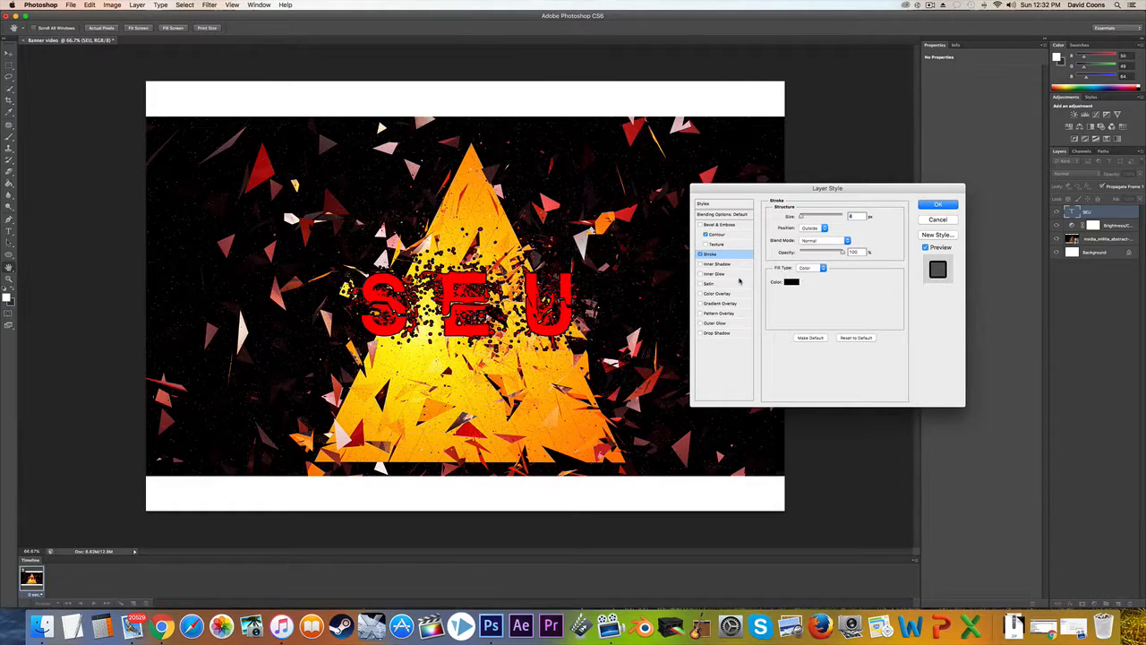
# Step: Add an Inner Glow to the text in bright yellow eaff00 and raise its opacity slightly above 75%
pyautogui.click(709, 275)
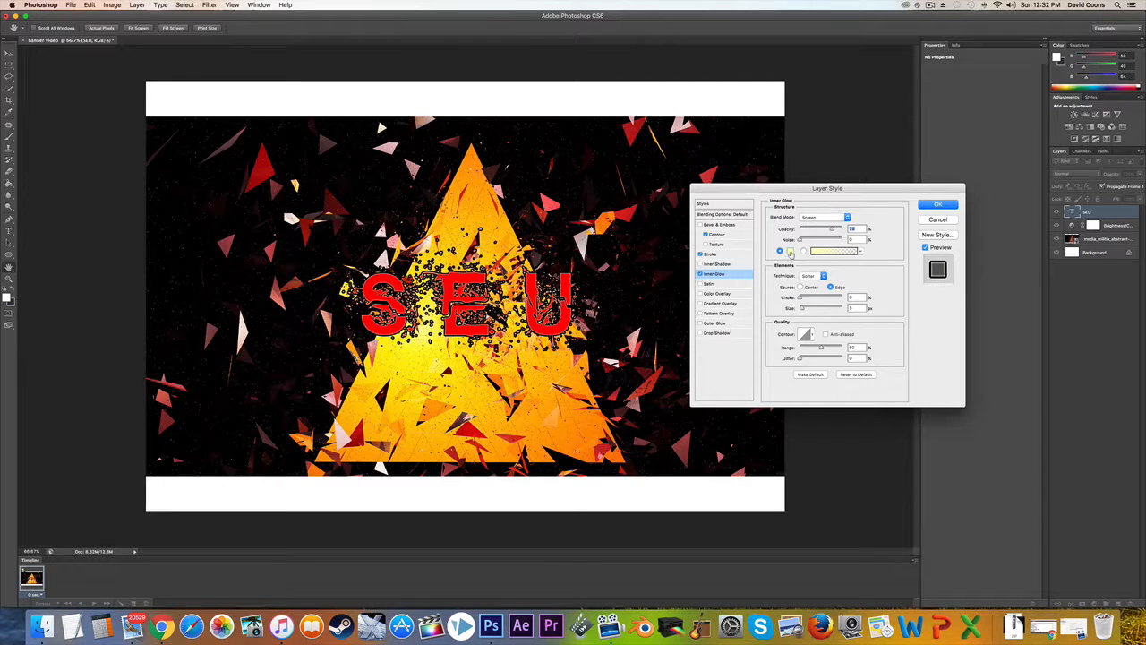
pyautogui.click(789, 252)
pyautogui.moveTo(519, 266); pyautogui.dragTo(454, 229)
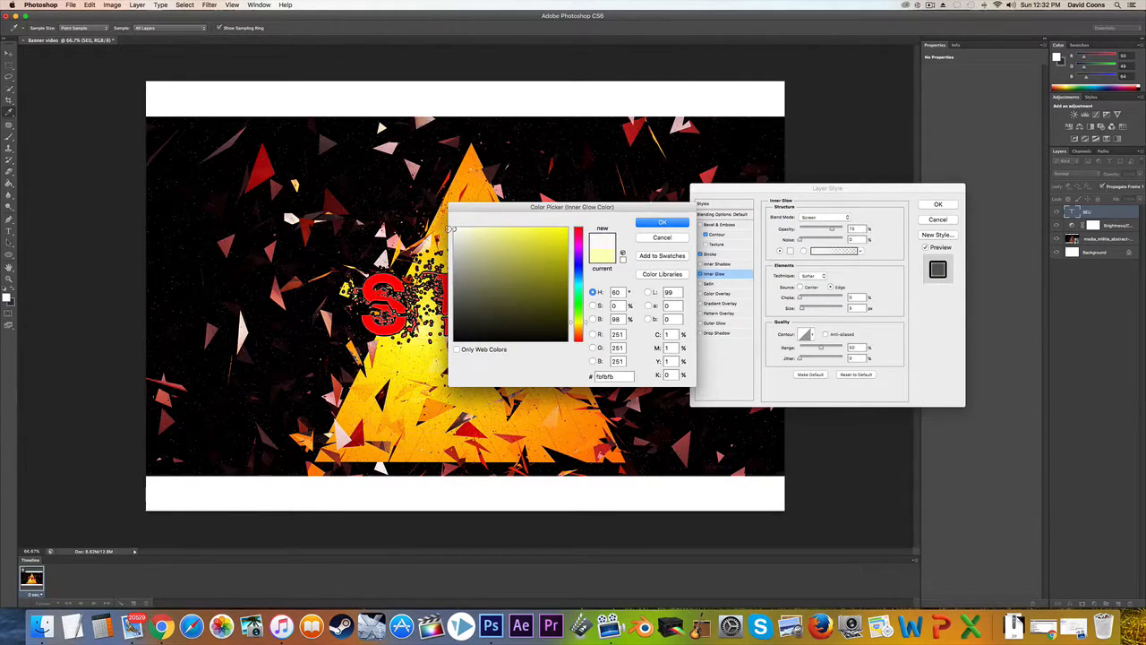
pyautogui.moveTo(582, 237); pyautogui.dragTo(583, 318)
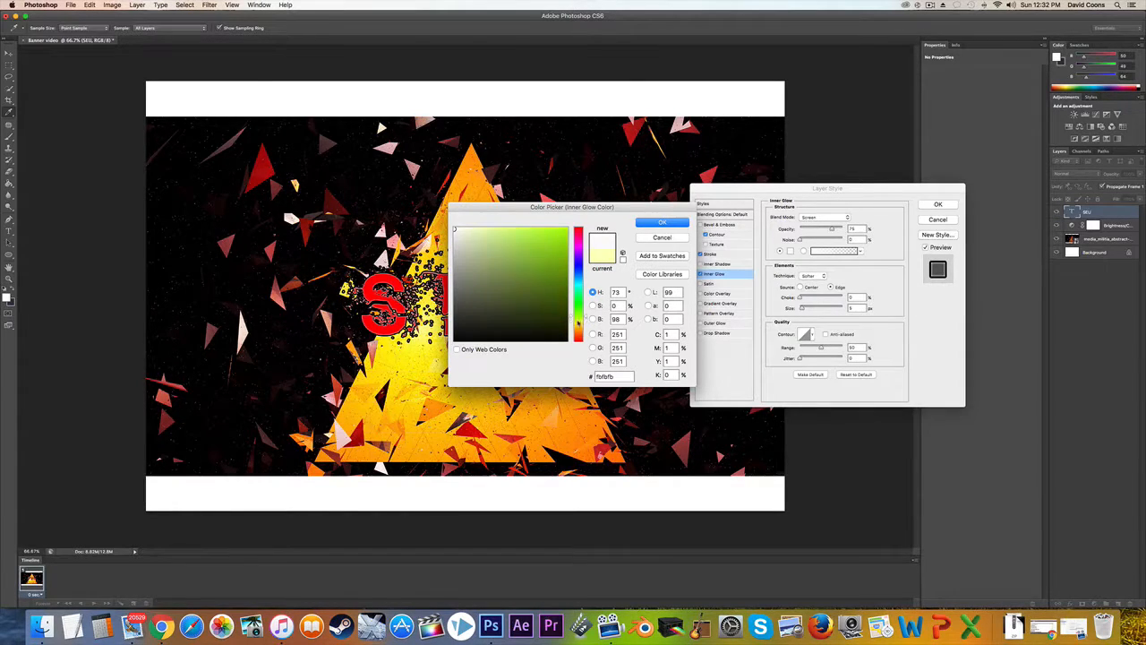
pyautogui.click(579, 321)
pyautogui.moveTo(550, 239); pyautogui.dragTo(620, 199)
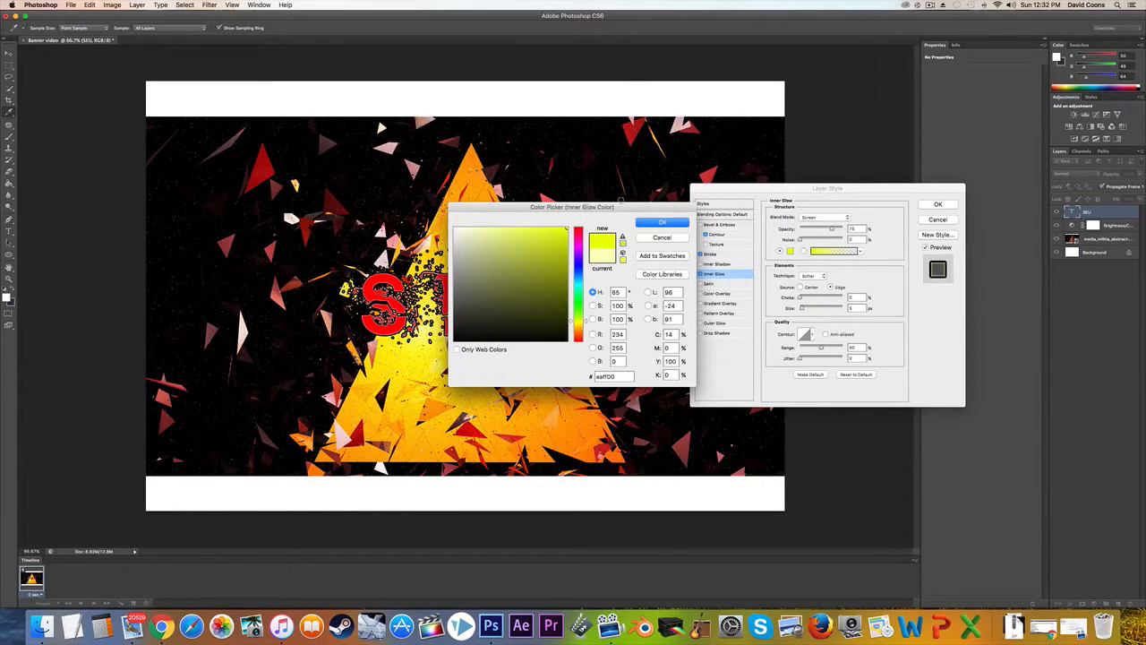
pyautogui.click(660, 222)
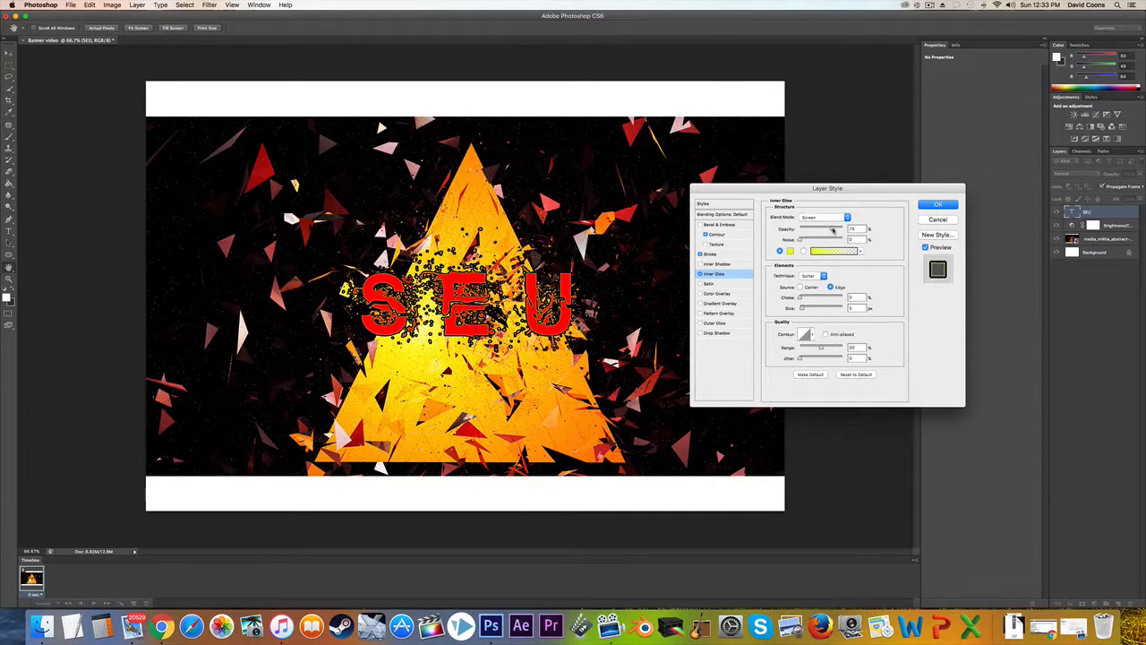
pyautogui.moveTo(833, 230); pyautogui.dragTo(838, 229)
# Step: Add a yellow Satin effect to the text in Multiply mode, raising its opacity and size
pyautogui.click(708, 284)
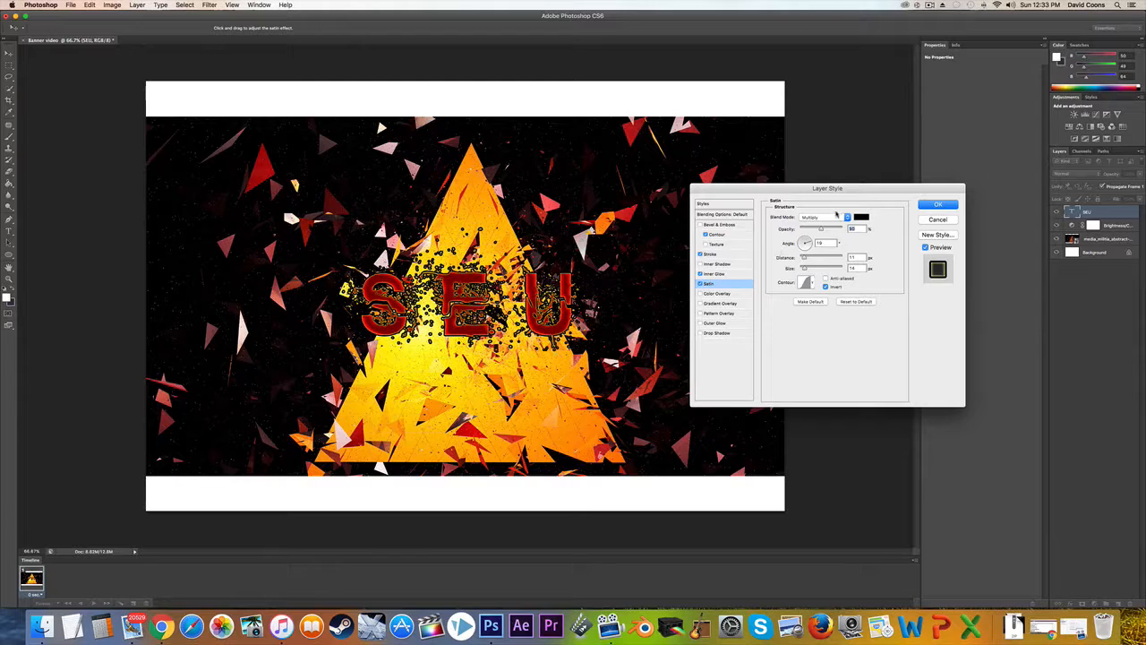
pyautogui.click(860, 218)
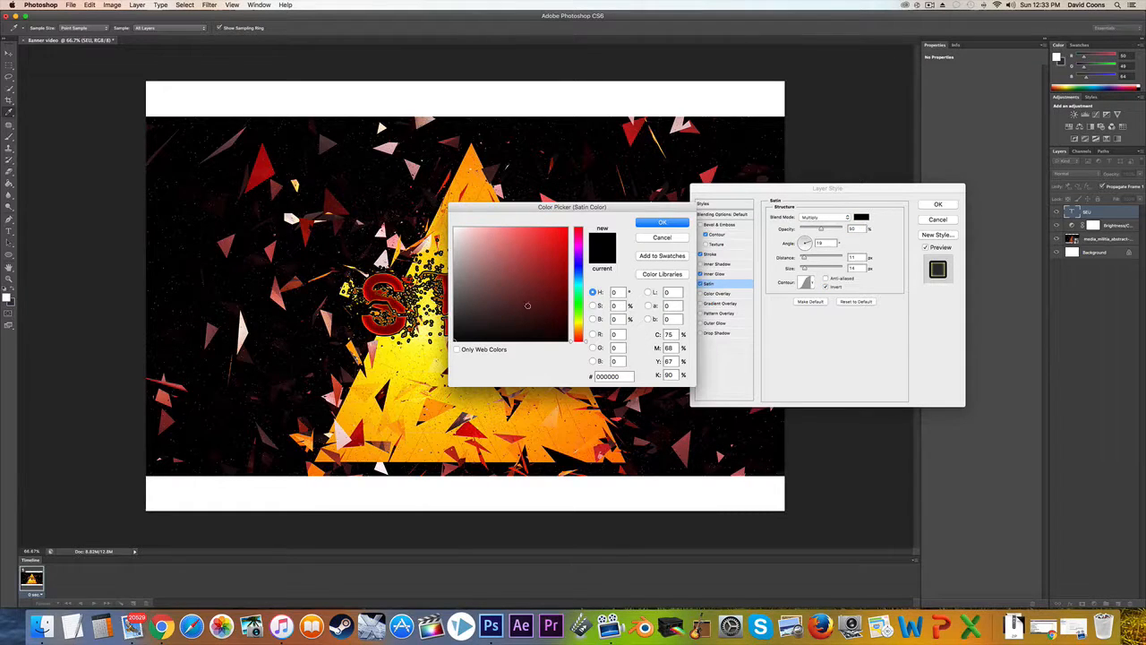
pyautogui.moveTo(583, 238); pyautogui.dragTo(579, 317)
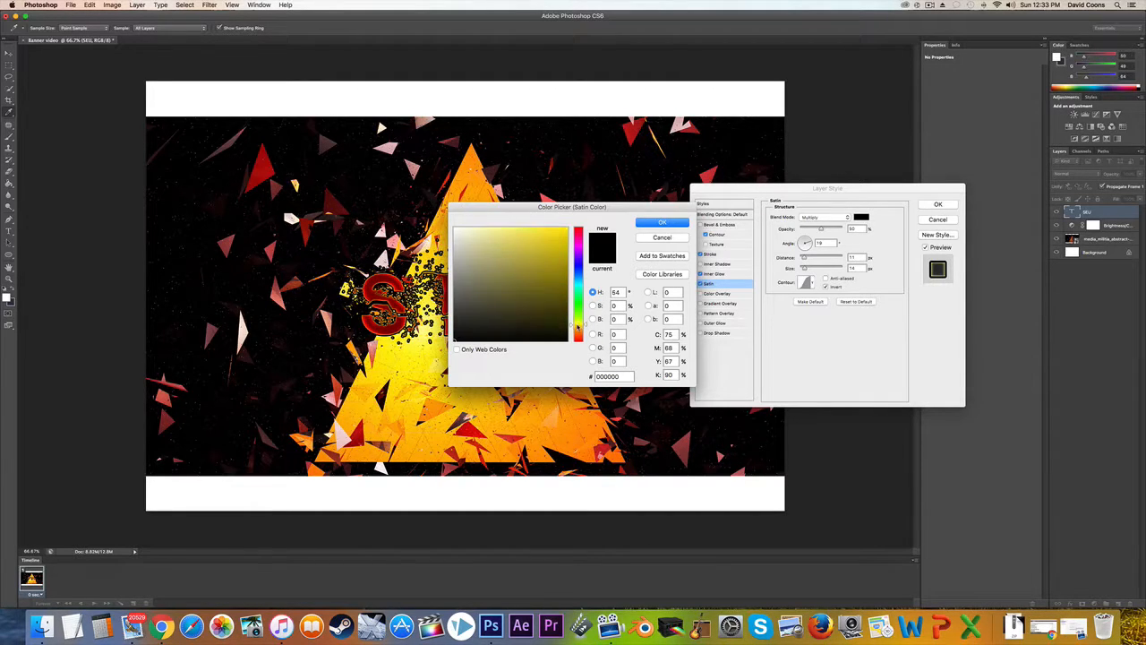
pyautogui.click(577, 326)
pyautogui.moveTo(562, 235); pyautogui.dragTo(575, 221)
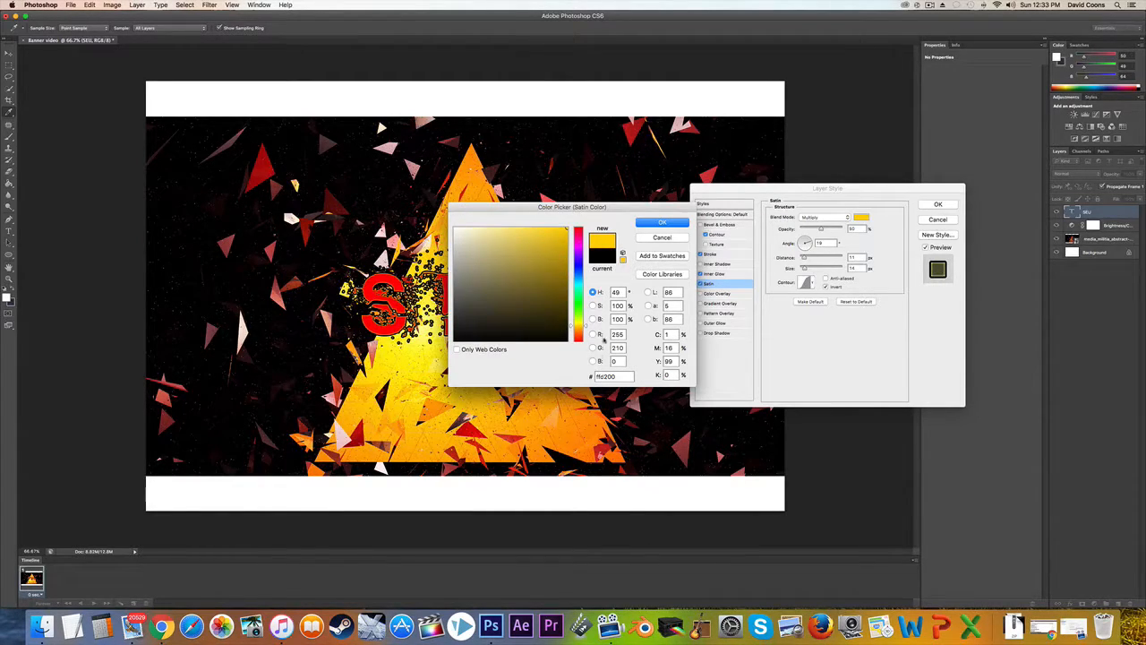
pyautogui.moveTo(581, 327); pyautogui.dragTo(579, 323)
pyautogui.click(660, 223)
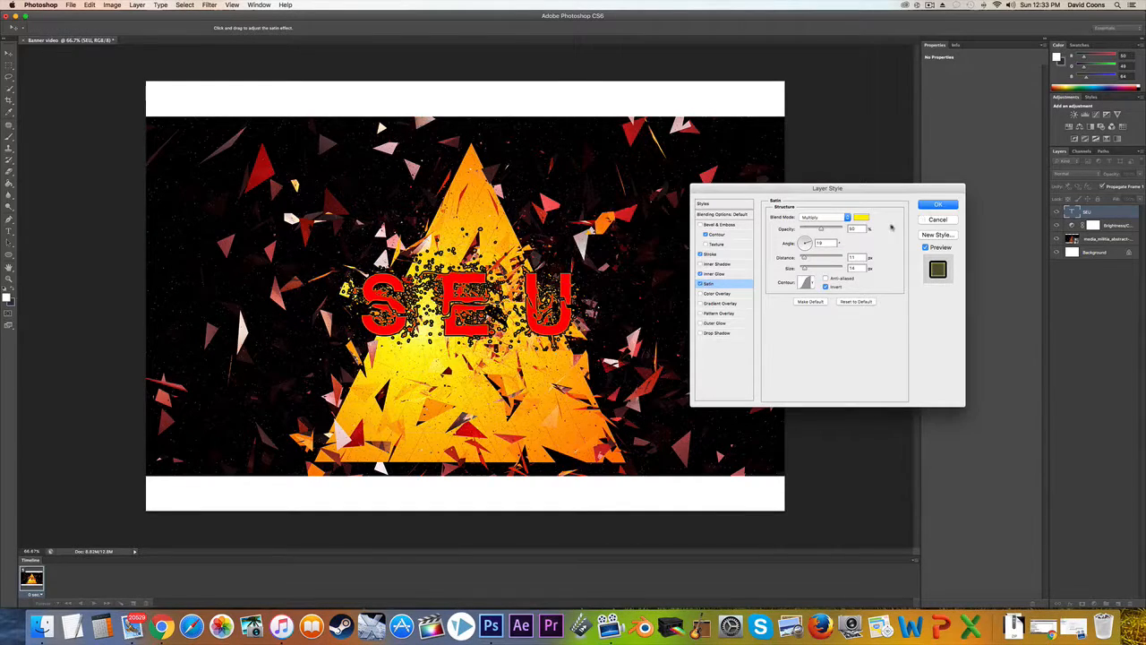
pyautogui.moveTo(821, 230); pyautogui.dragTo(843, 230)
pyautogui.moveTo(802, 267); pyautogui.dragTo(830, 271)
# Step: Enable Color Overlay, Outer Glow and Drop Shadow on the text, with the Outer Glow at 100% opacity
pyautogui.click(703, 323)
pyautogui.click(701, 332)
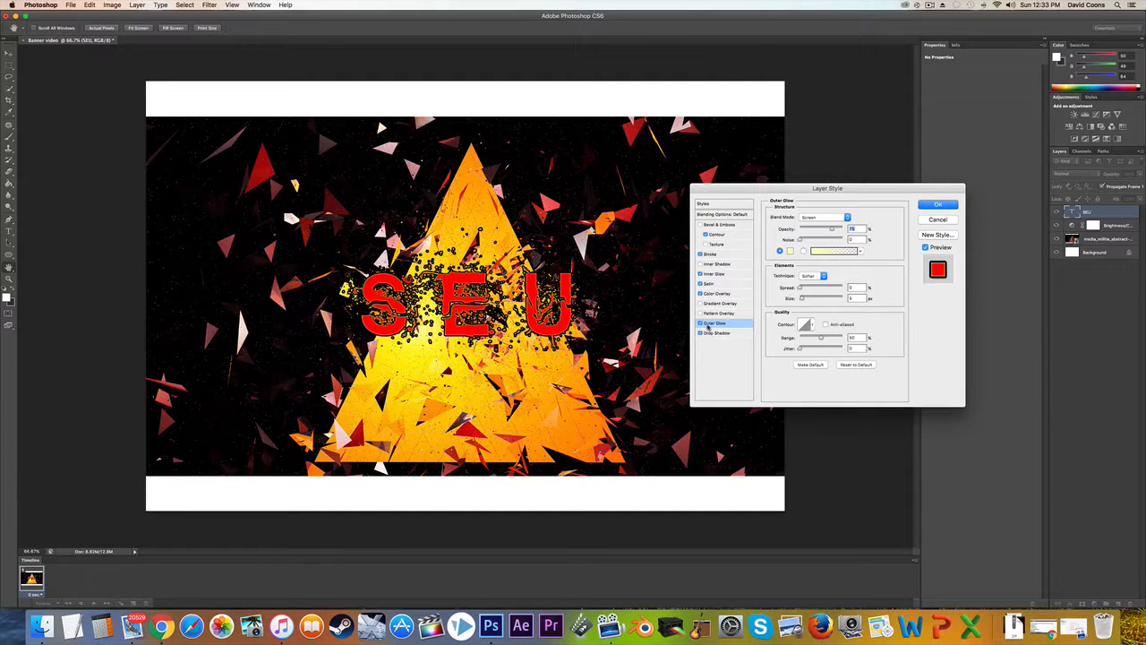
pyautogui.moveTo(825, 234)
pyautogui.mouseDown()
pyautogui.moveTo(849, 235)
pyautogui.moveTo(836, 232)
pyautogui.mouseUp()
# Step: Set the text's Drop Shadow to 100% opacity, 18 px distance and bright yellow f6ff00
pyautogui.click(719, 333)
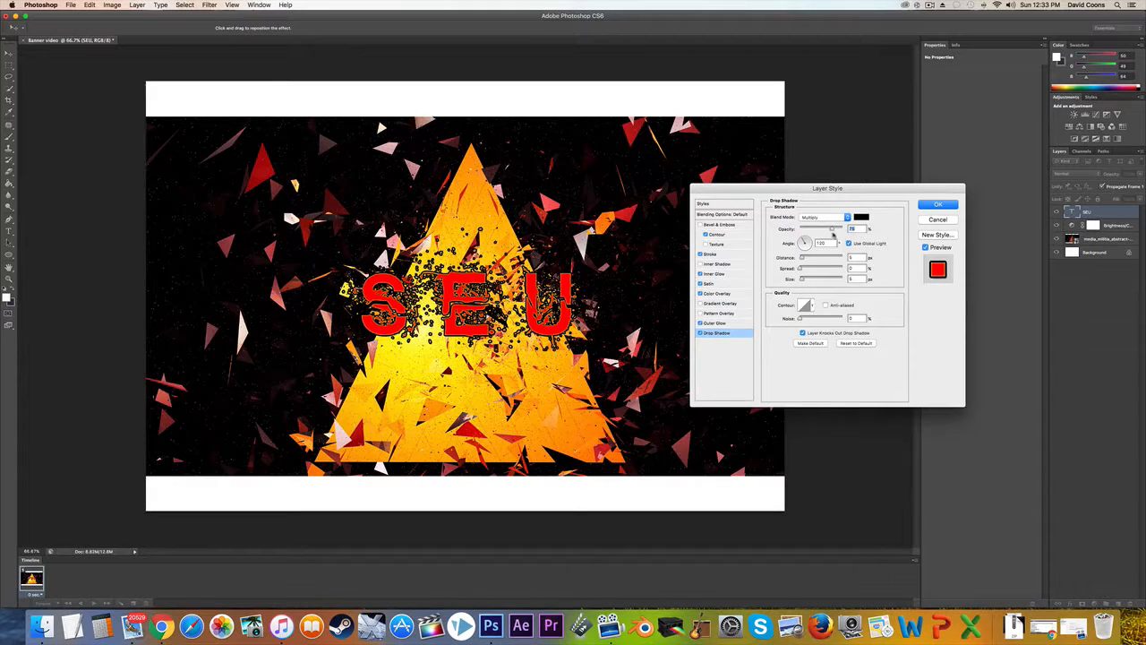
pyautogui.moveTo(832, 230); pyautogui.dragTo(847, 230)
pyautogui.moveTo(801, 280)
pyautogui.mouseDown()
pyautogui.moveTo(811, 282)
pyautogui.moveTo(808, 259)
pyautogui.moveTo(800, 269)
pyautogui.mouseUp()
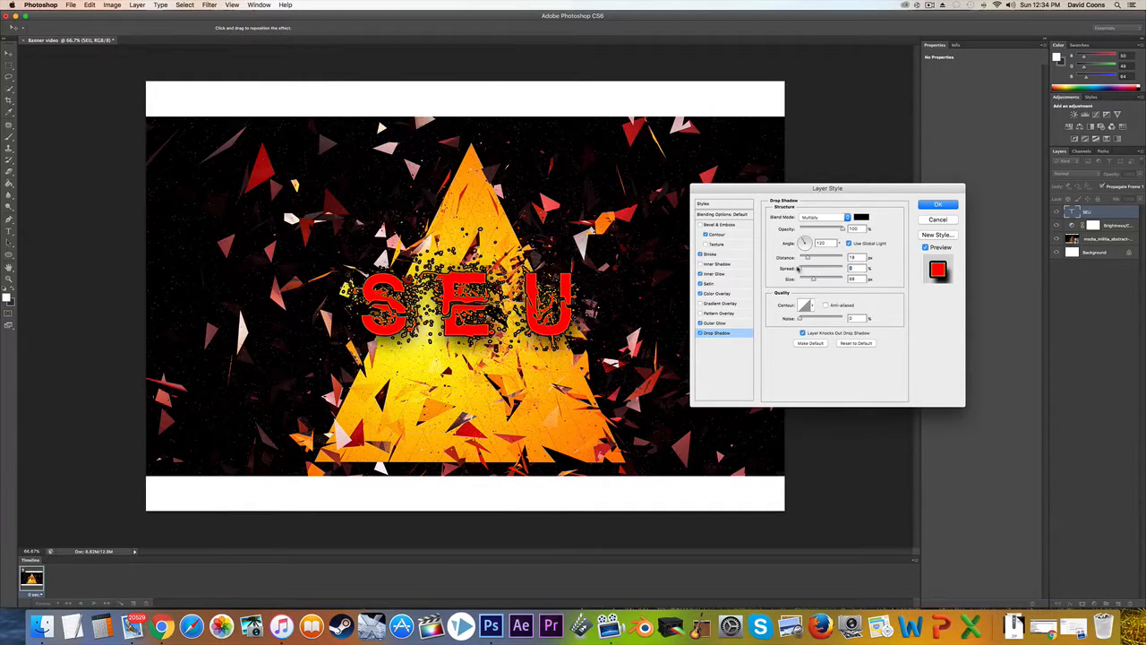
pyautogui.click(862, 217)
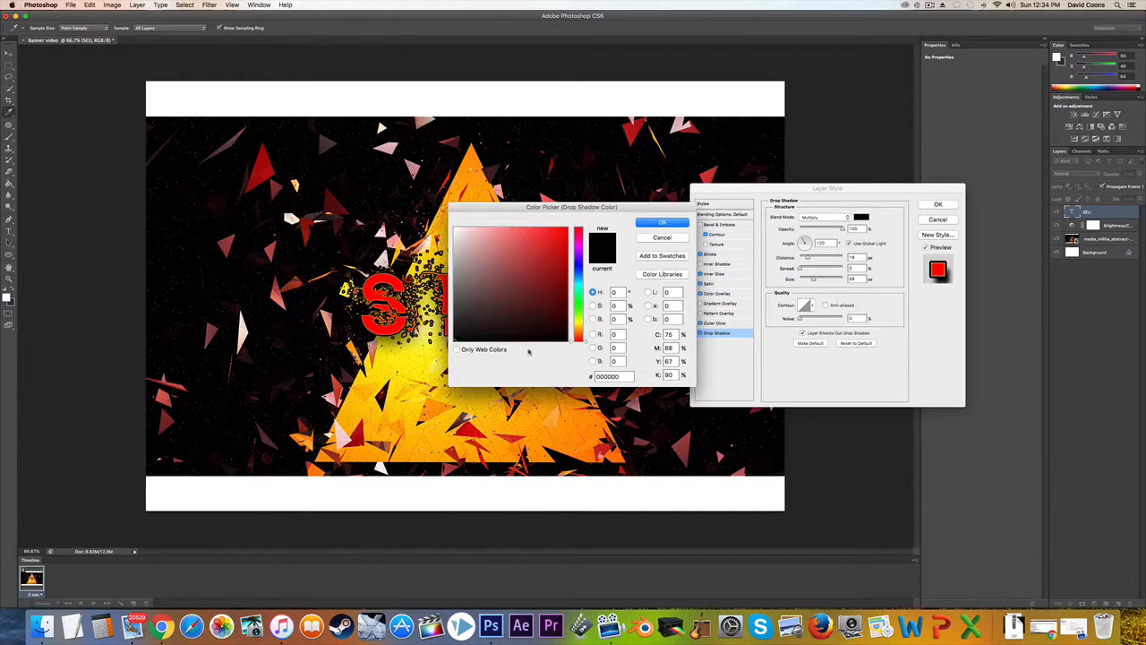
pyautogui.moveTo(579, 340); pyautogui.dragTo(579, 320)
pyautogui.click(566, 228)
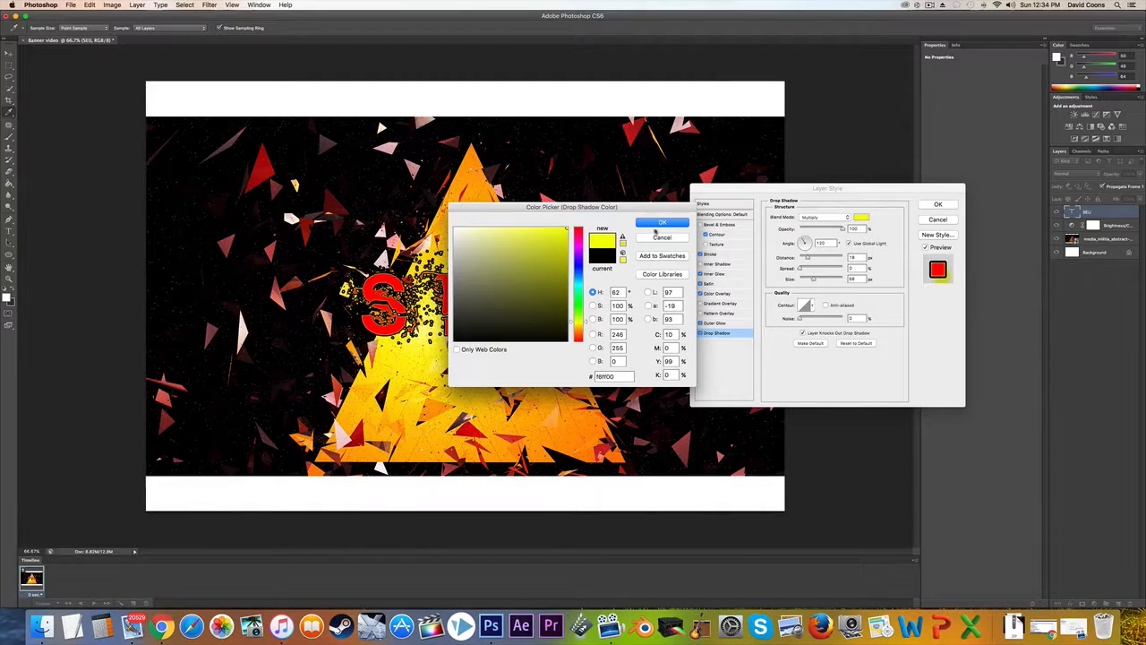
pyautogui.click(660, 223)
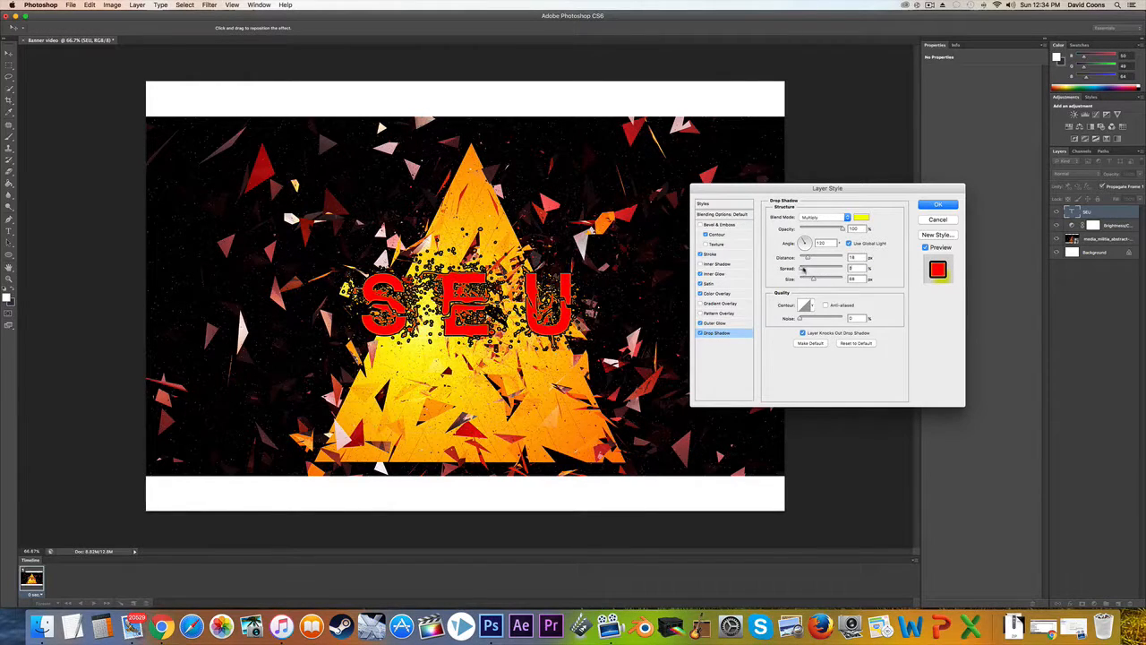
# Step: Set the Drop Shadow's spread to 100%, greatly increase its size and noise, and apply the layer style
pyautogui.moveTo(803, 269); pyautogui.dragTo(840, 281)
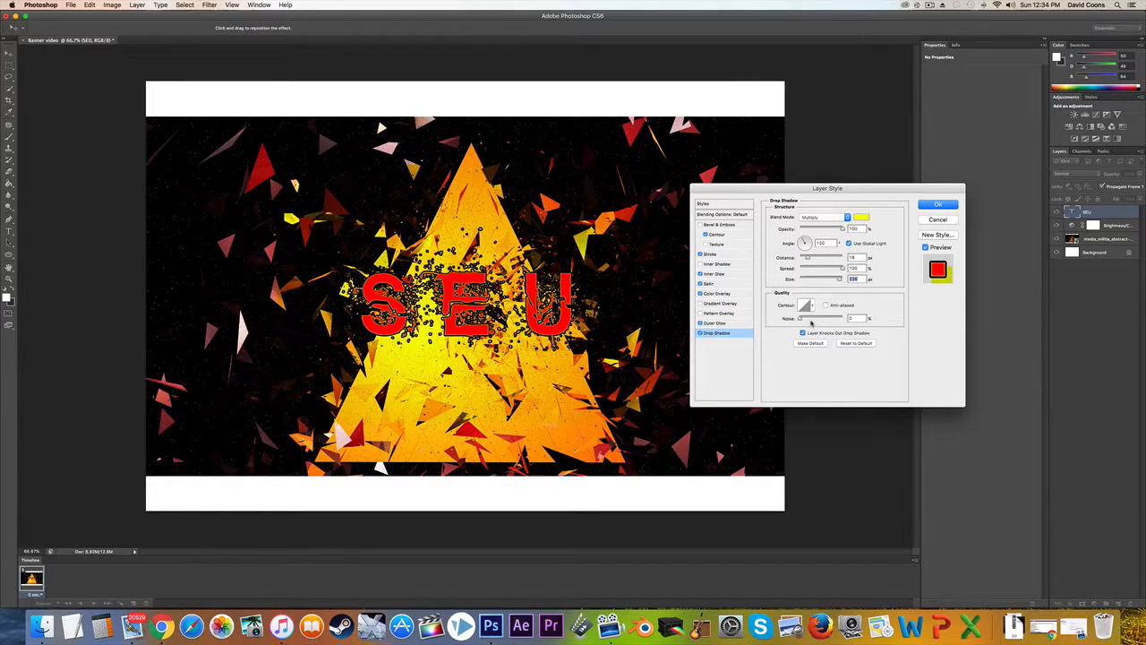
pyautogui.moveTo(801, 319); pyautogui.dragTo(846, 319)
pyautogui.click(724, 324)
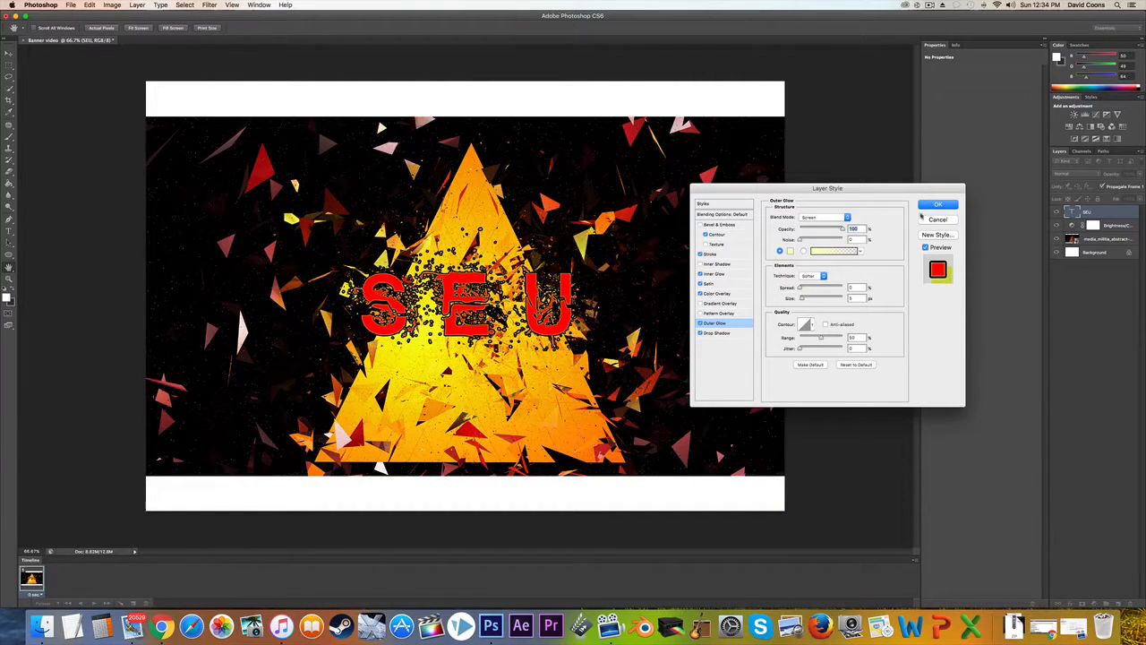
pyautogui.click(920, 207)
# Step: Replace the text's Color Overlay with a Gradient Overlay and open its gradient for editing
pyautogui.click(701, 293)
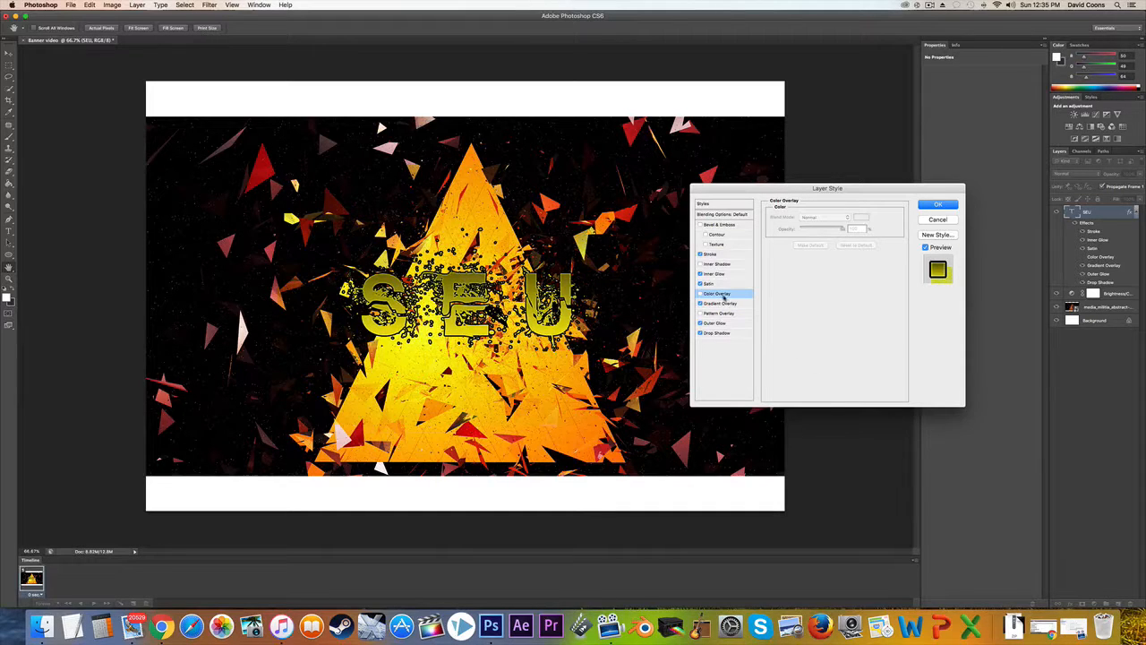
pyautogui.click(725, 295)
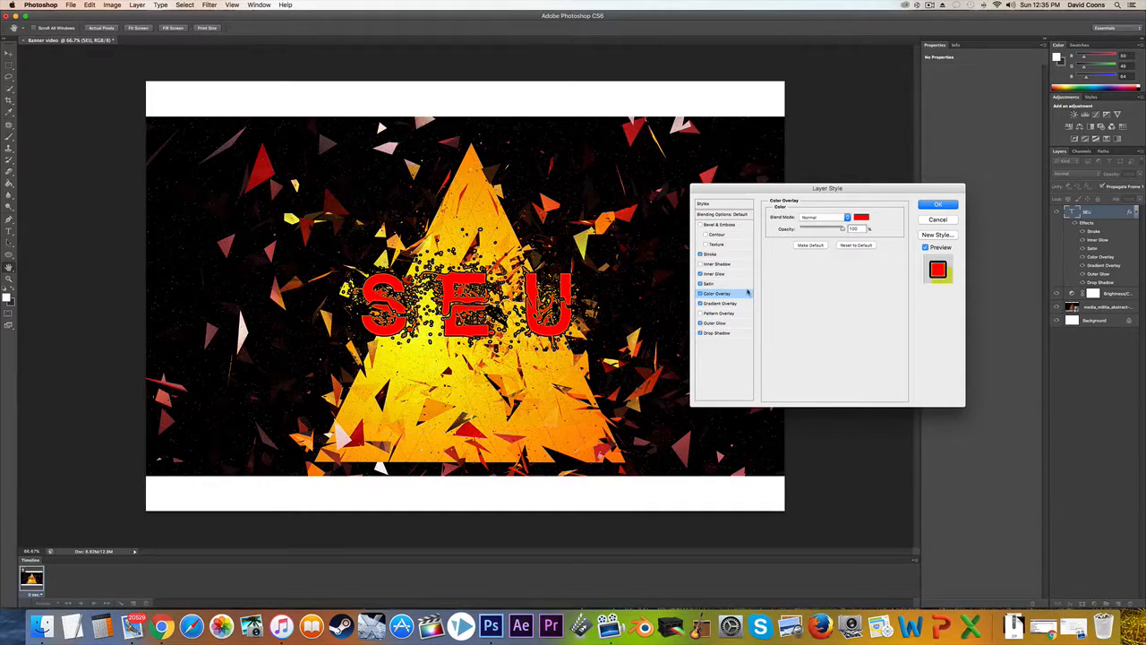
pyautogui.click(718, 304)
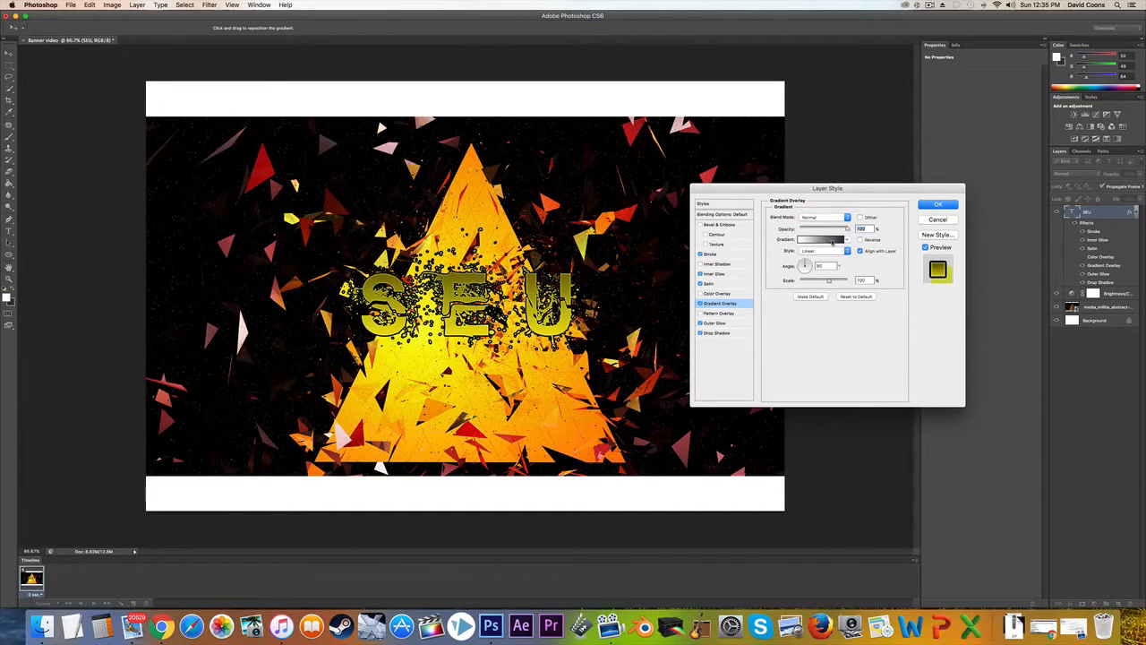
pyautogui.click(801, 241)
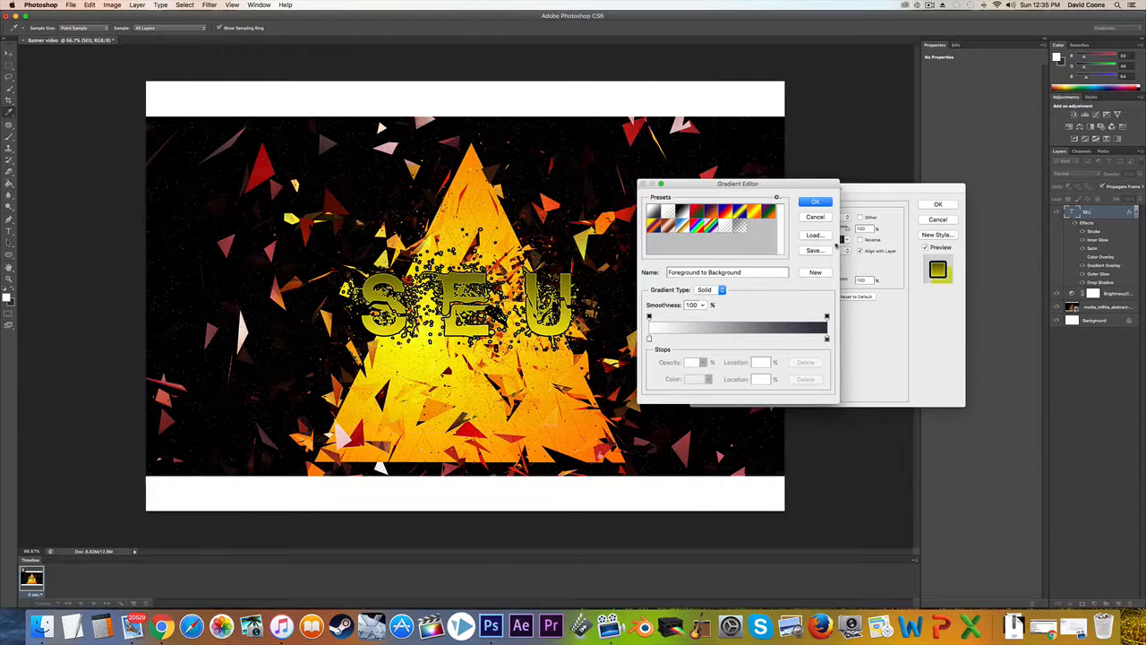
# Step: Set the gradient's starting colour stop to pure red ff0000
pyautogui.click(649, 339)
pyautogui.click(658, 326)
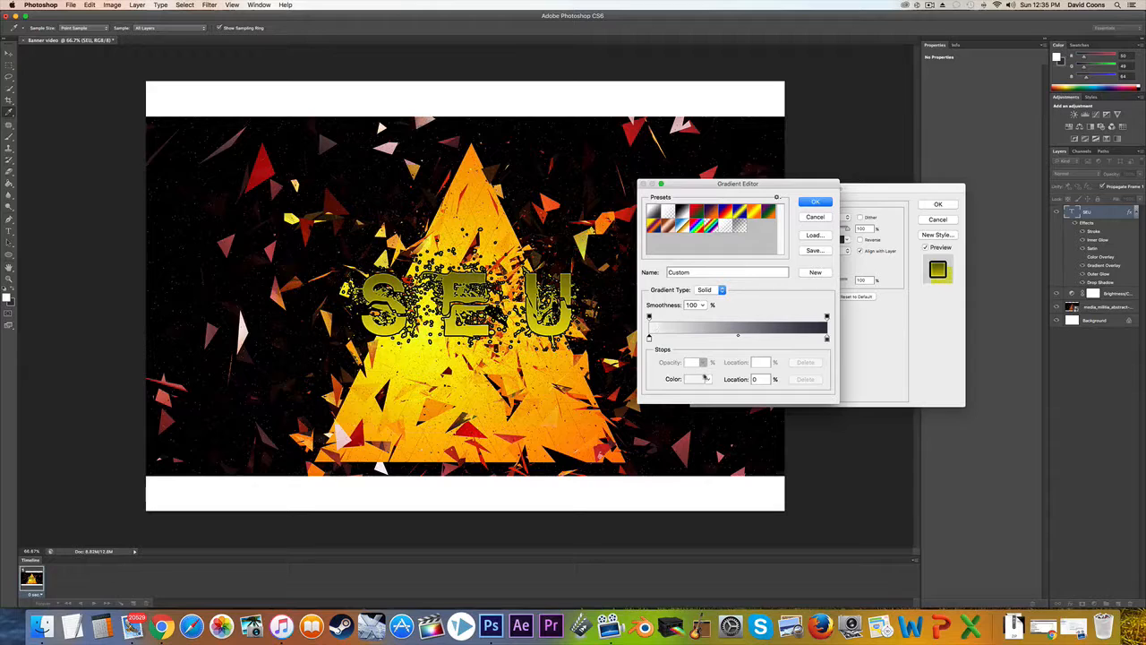
pyautogui.click(701, 380)
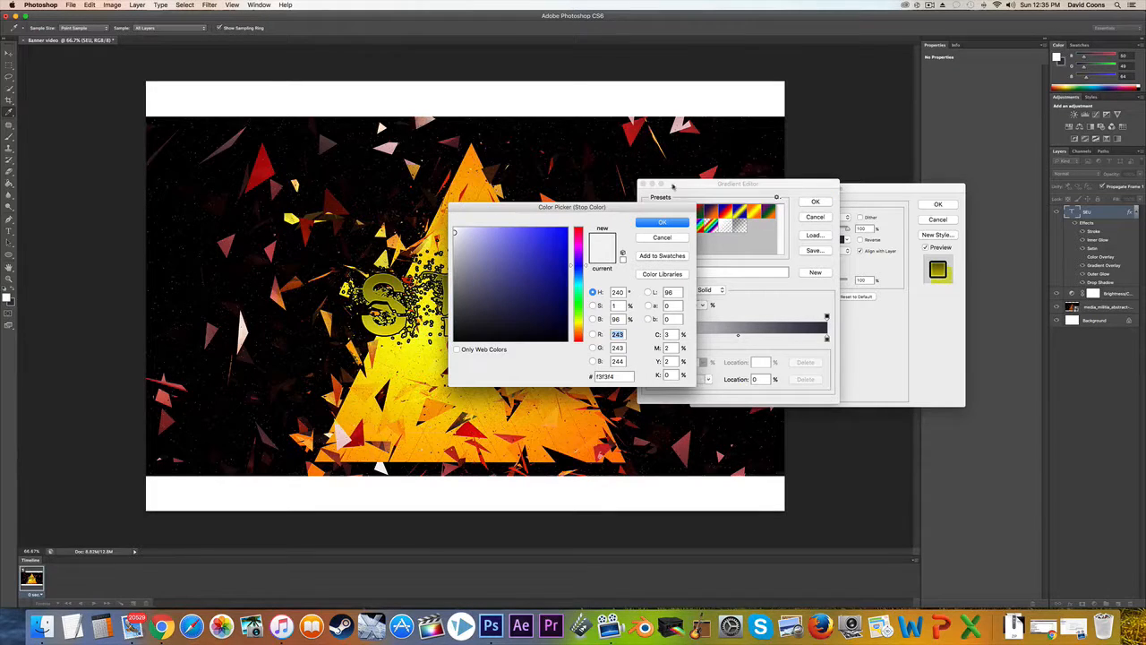
pyautogui.click(576, 311)
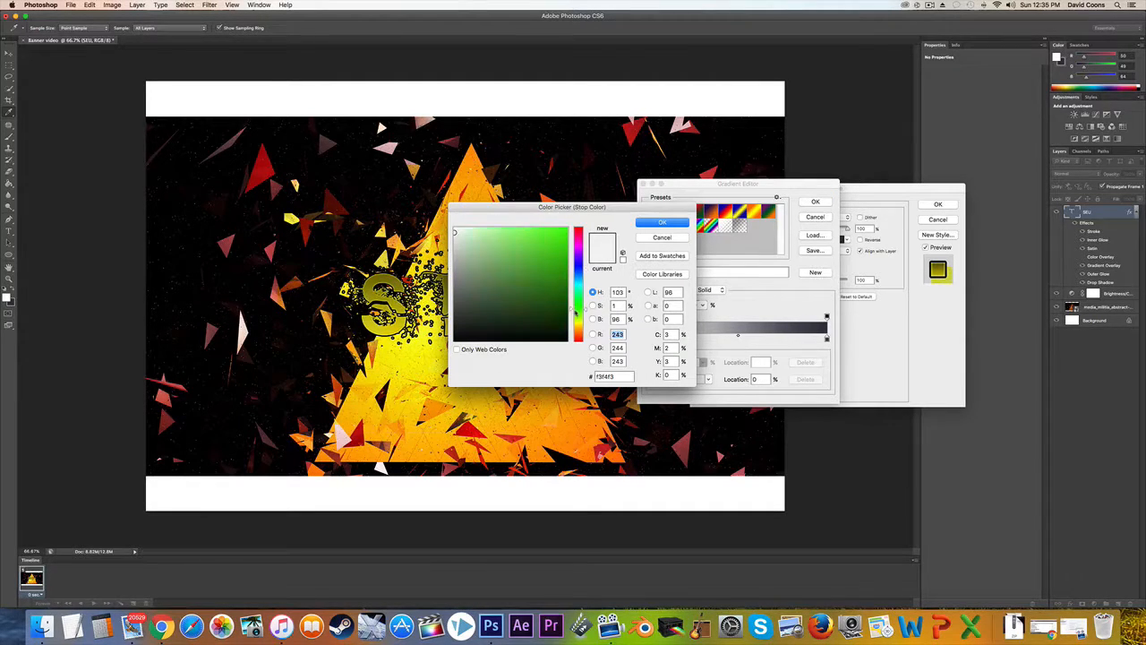
pyautogui.moveTo(576, 311); pyautogui.dragTo(575, 344)
pyautogui.click(553, 231)
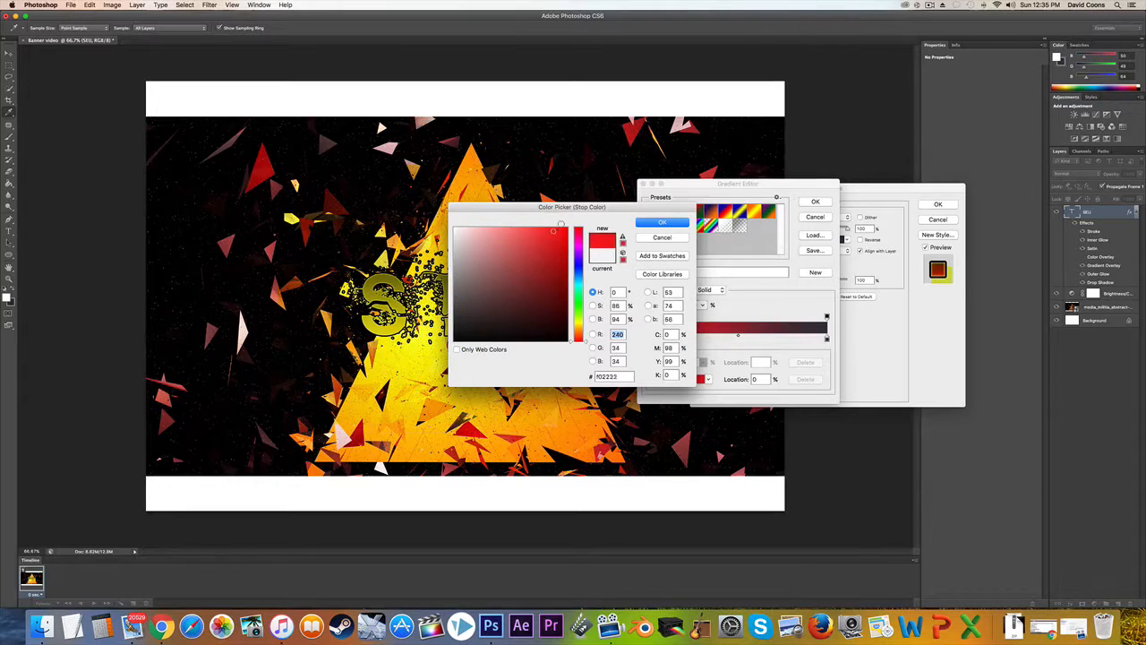
pyautogui.moveTo(561, 224); pyautogui.dragTo(568, 224)
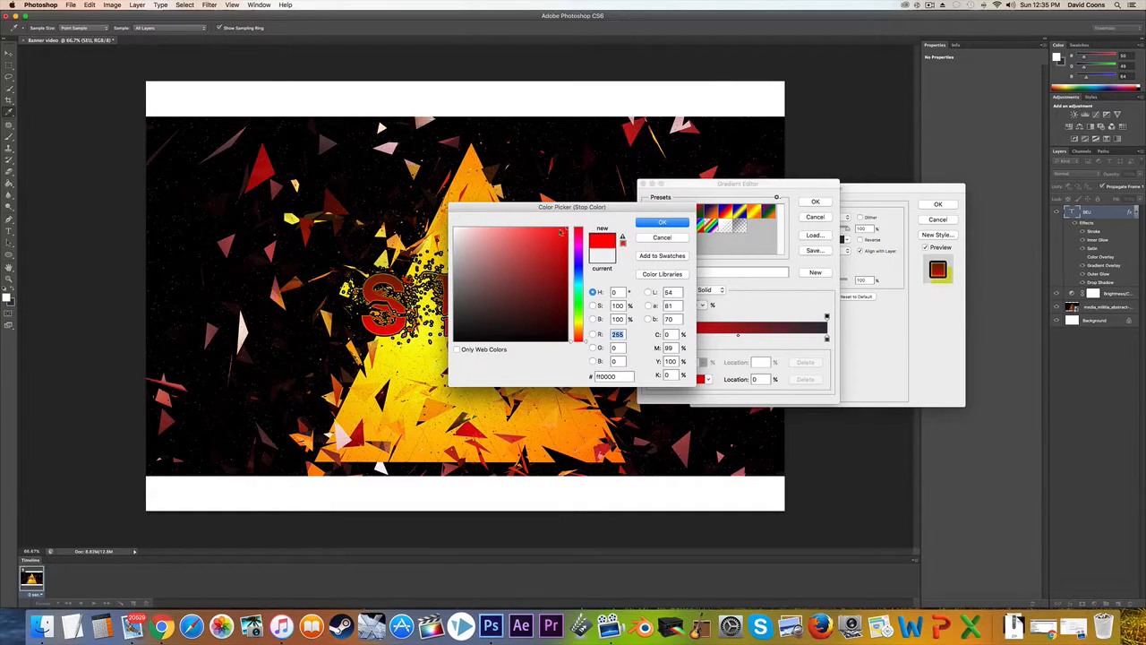
pyautogui.click(671, 224)
# Step: Restart from the Foreground to Background preset and recolour its starting stop red fd0000
pyautogui.click(654, 213)
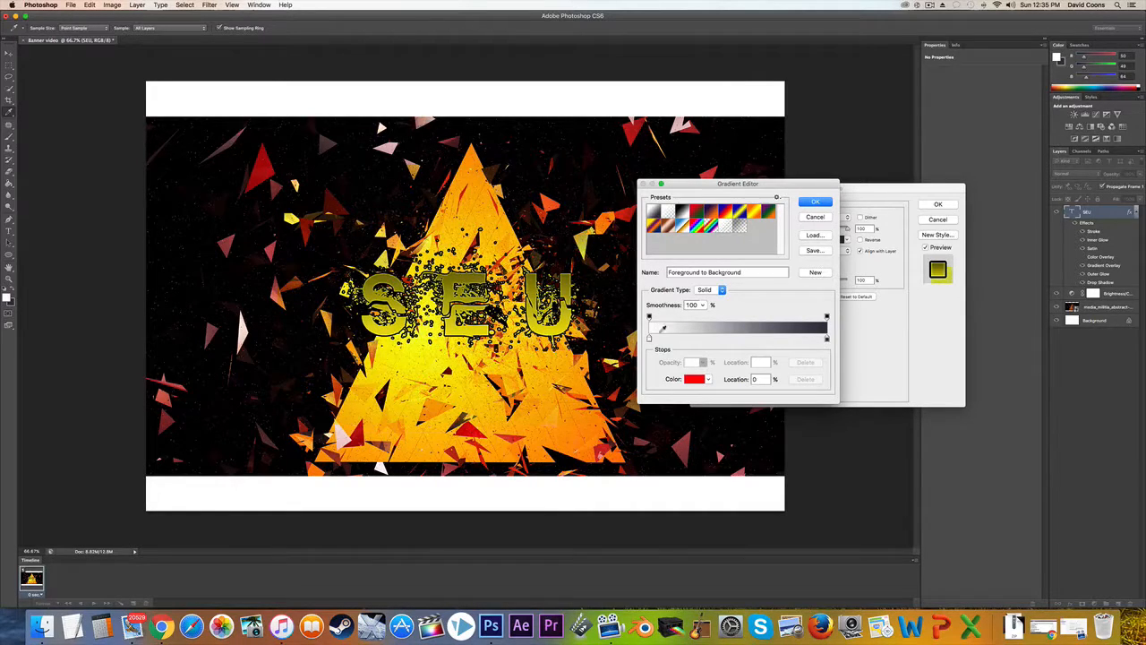
pyautogui.click(695, 379)
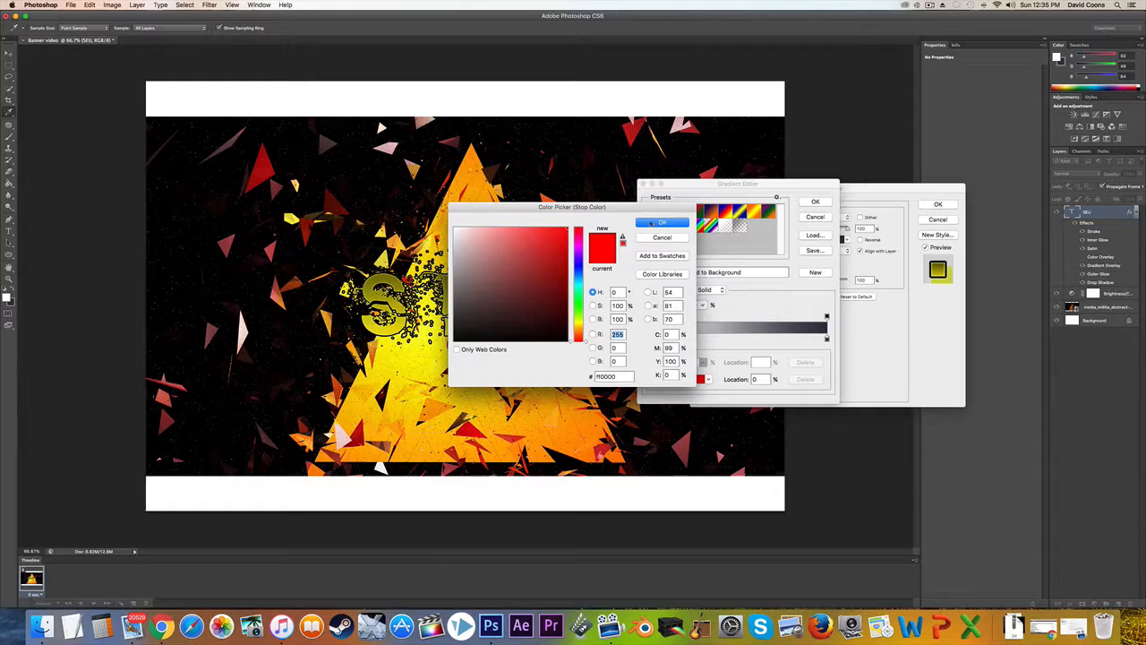
pyautogui.click(651, 223)
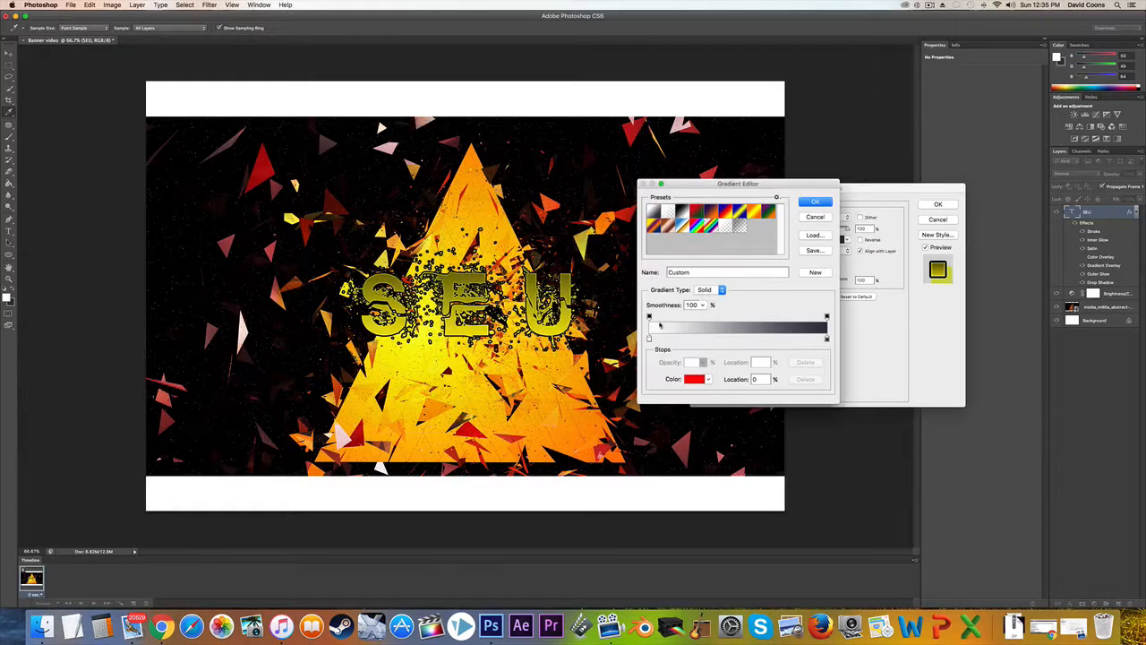
pyautogui.click(695, 379)
pyautogui.click(552, 251)
pyautogui.moveTo(552, 251); pyautogui.dragTo(567, 227)
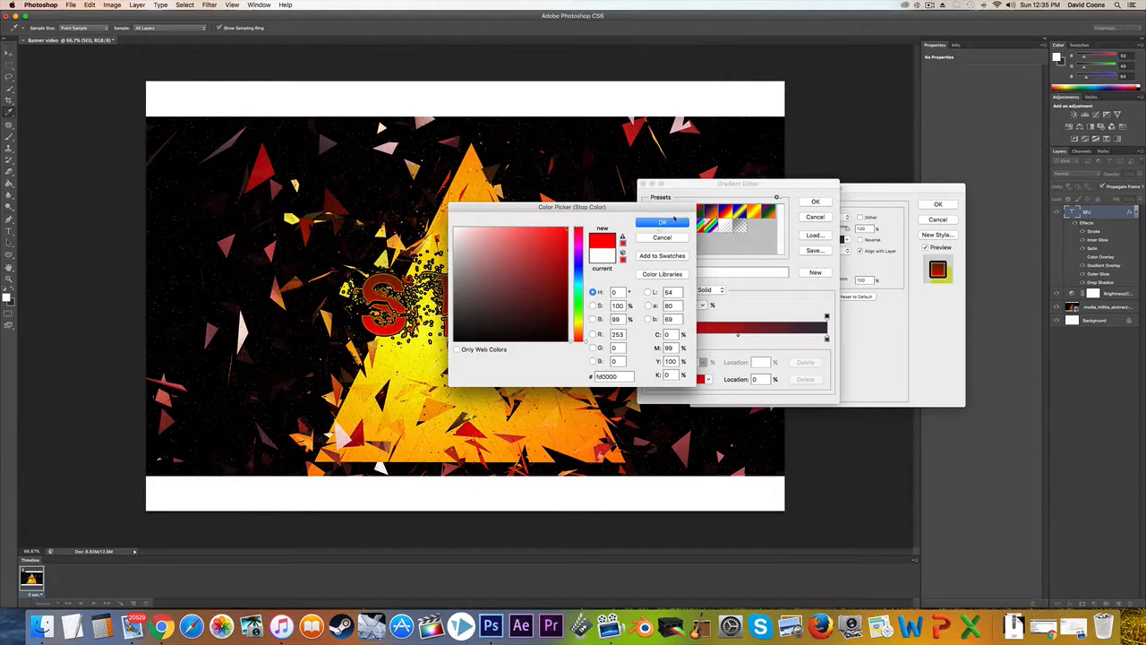
pyautogui.click(663, 226)
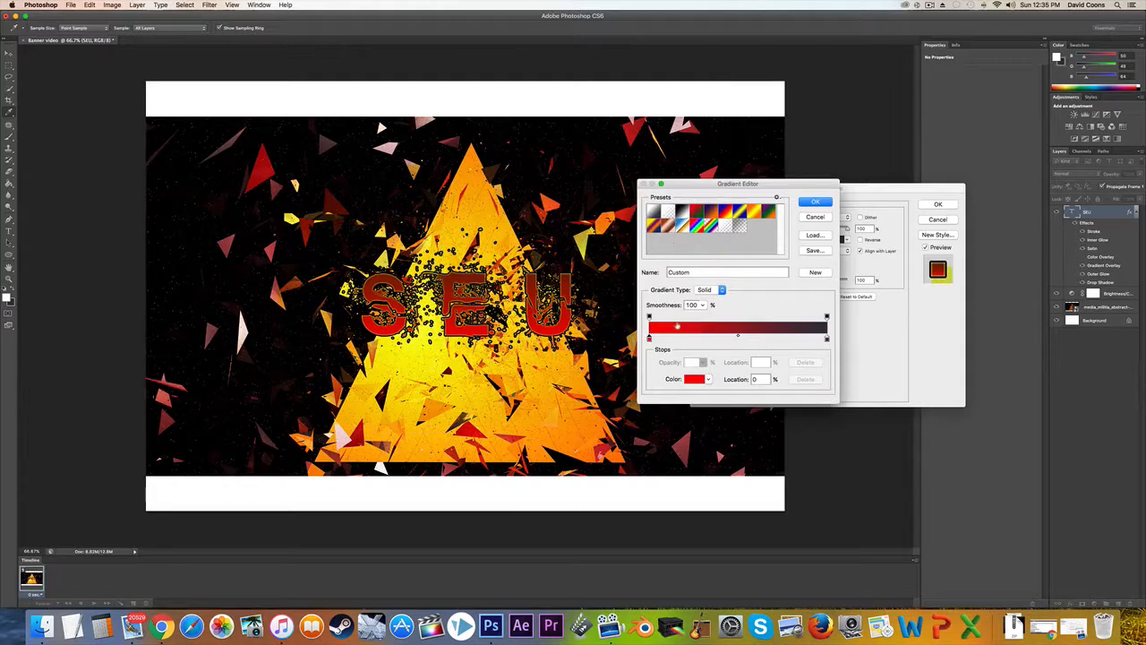
# Step: Set the gradient's ending colour stop to bright yellow fffc00
pyautogui.click(826, 340)
pyautogui.click(697, 380)
pyautogui.moveTo(556, 254); pyautogui.dragTo(577, 322)
pyautogui.click(566, 227)
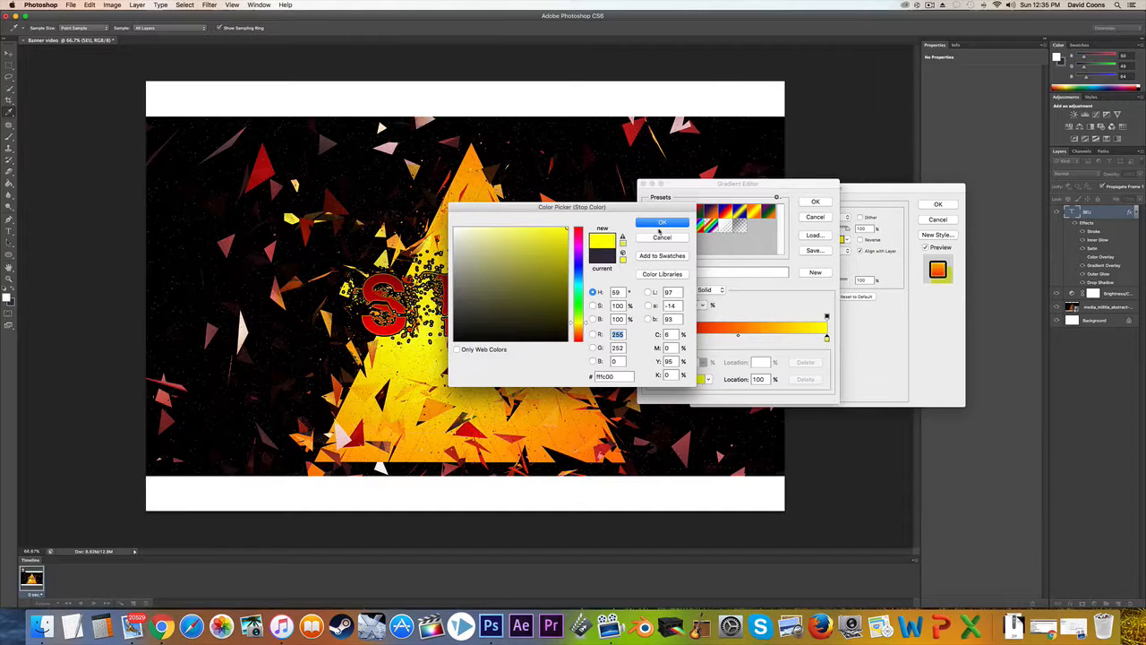
pyautogui.click(664, 224)
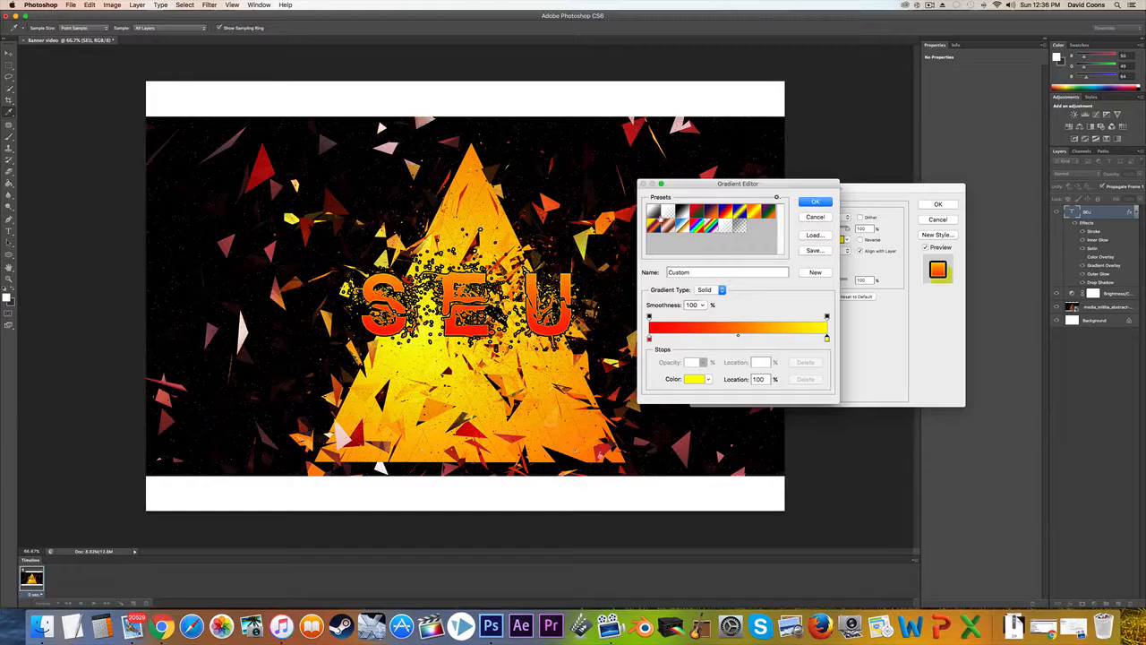
# Step: Switch to the Black, White gradient preset and change its black starting stop to bright red
pyautogui.click(681, 212)
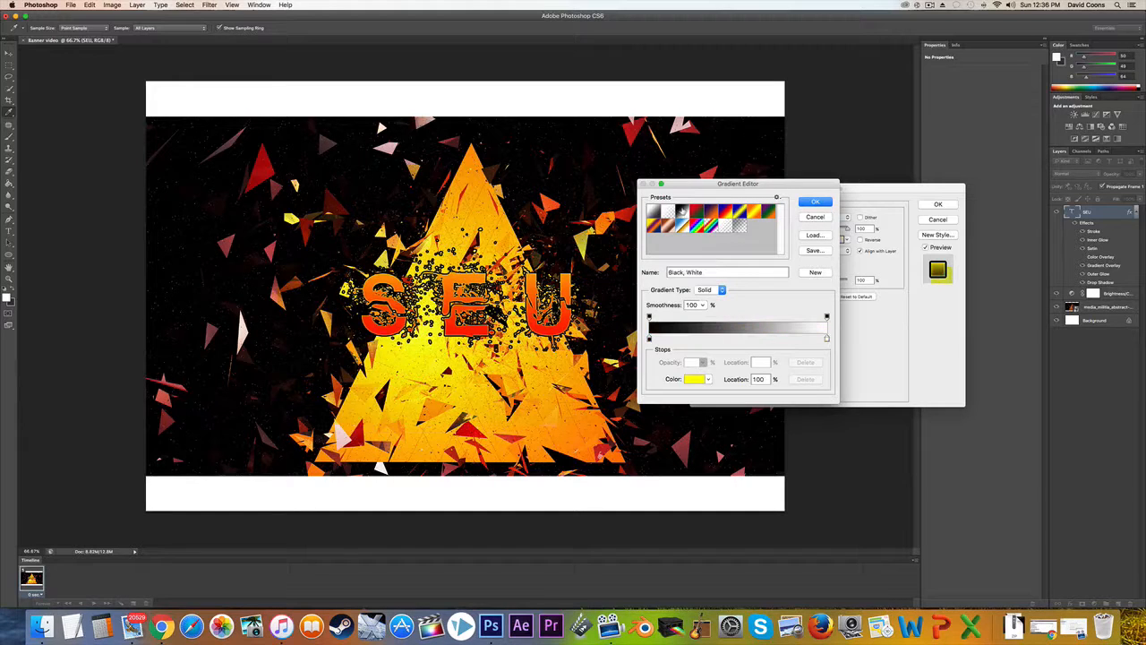
pyautogui.click(650, 341)
pyautogui.click(695, 379)
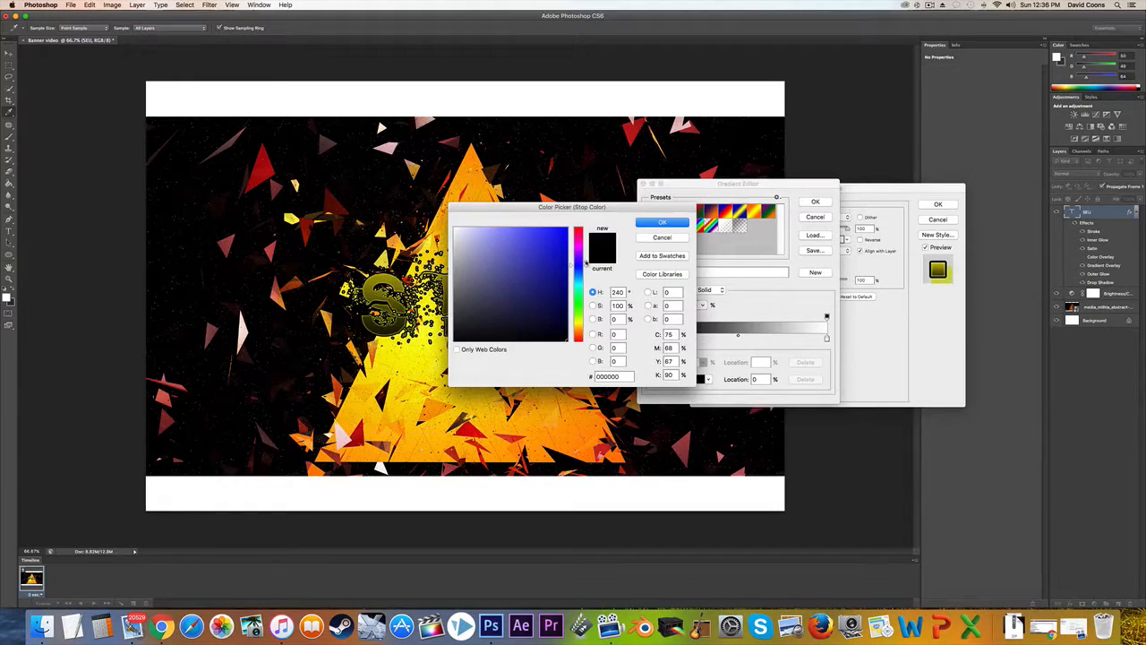
pyautogui.moveTo(578, 324); pyautogui.dragTo(573, 343)
pyautogui.click(567, 229)
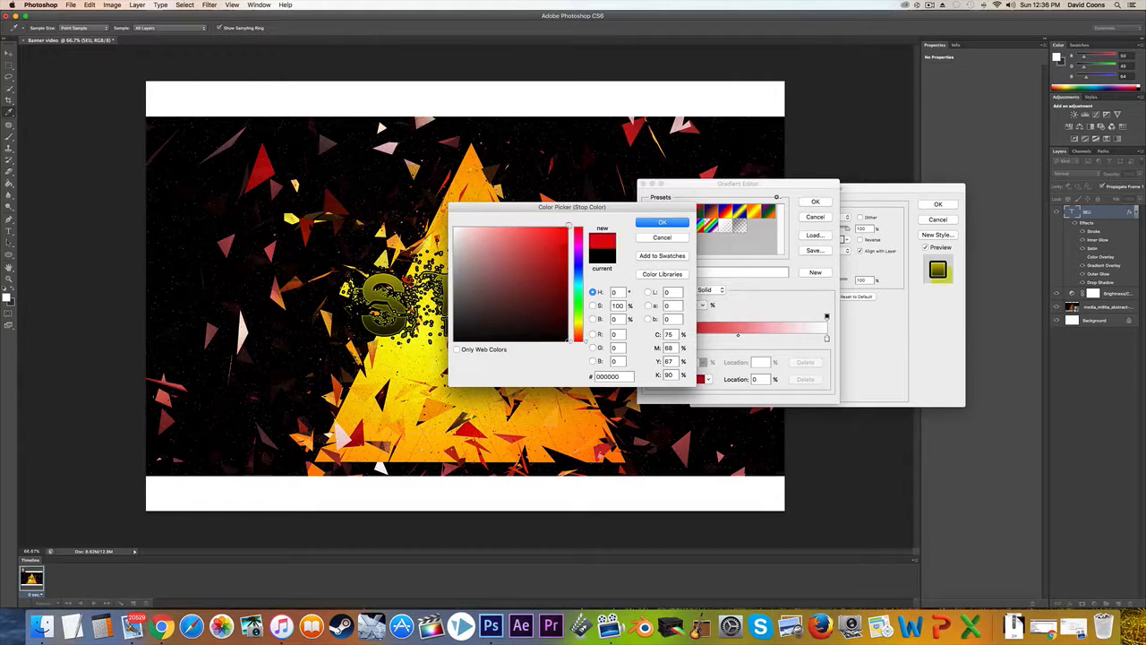
pyautogui.click(662, 222)
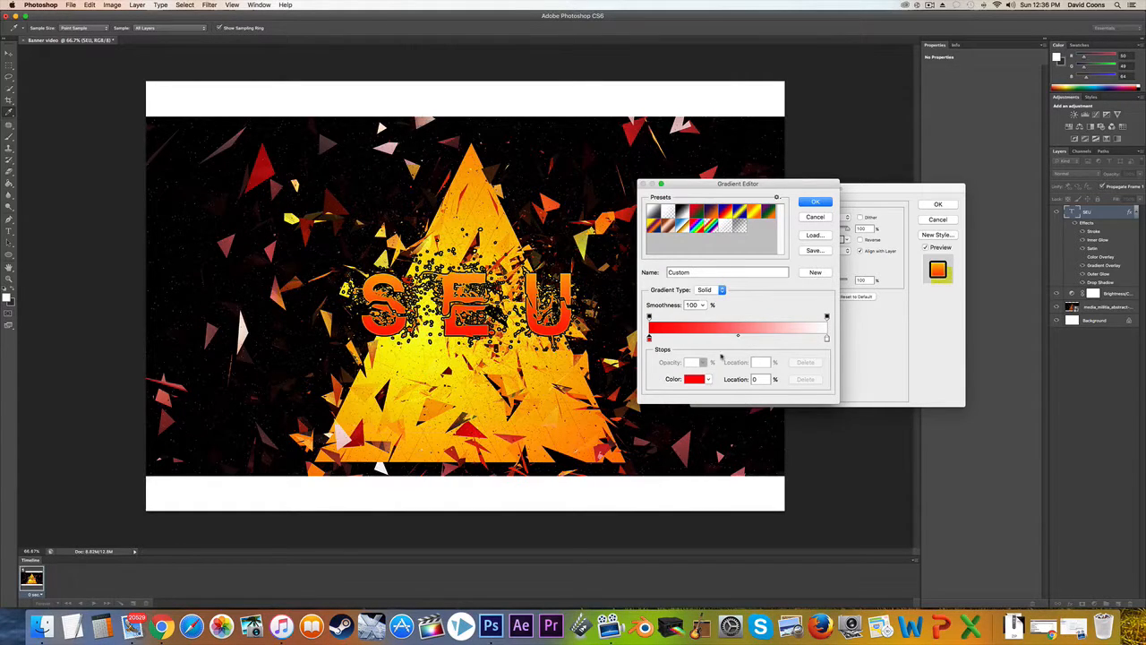
# Step: Recolour the gradient's white end stop golden yellow, move it to 48%, and add a matching stop at 40%
pyautogui.click(827, 339)
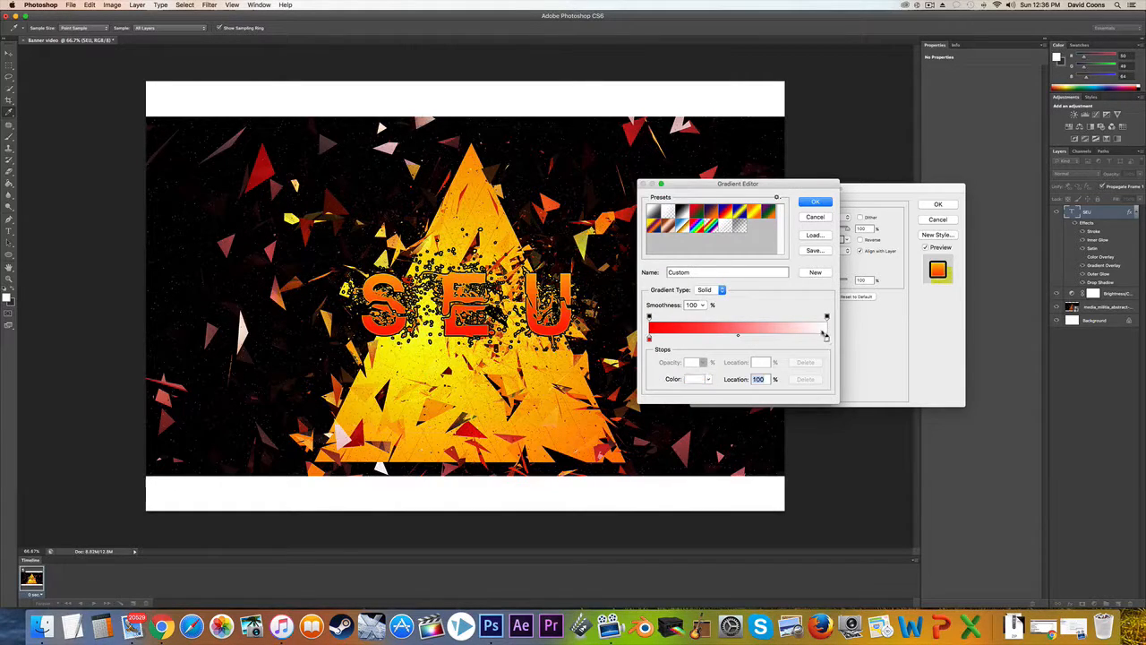
pyautogui.click(698, 379)
pyautogui.moveTo(588, 338); pyautogui.dragTo(580, 323)
pyautogui.click(556, 273)
pyautogui.click(662, 222)
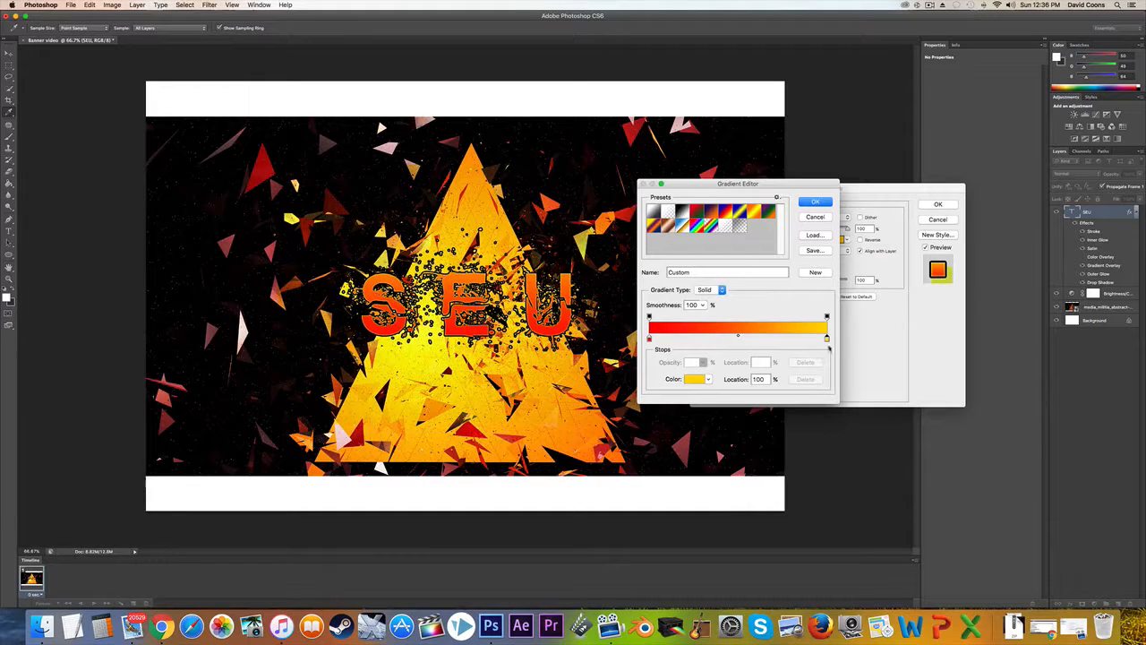
pyautogui.moveTo(826, 338); pyautogui.dragTo(735, 338)
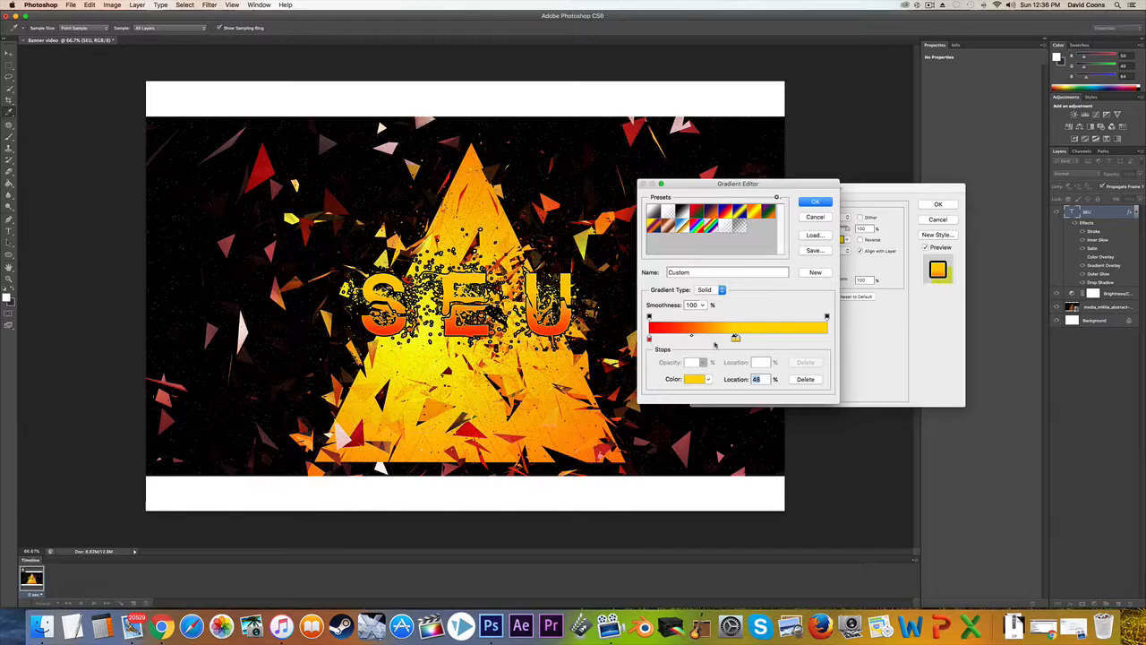
pyautogui.moveTo(724, 340)
pyautogui.mouseDown()
pyautogui.moveTo(695, 341)
pyautogui.moveTo(732, 343)
pyautogui.moveTo(721, 338)
pyautogui.mouseUp()
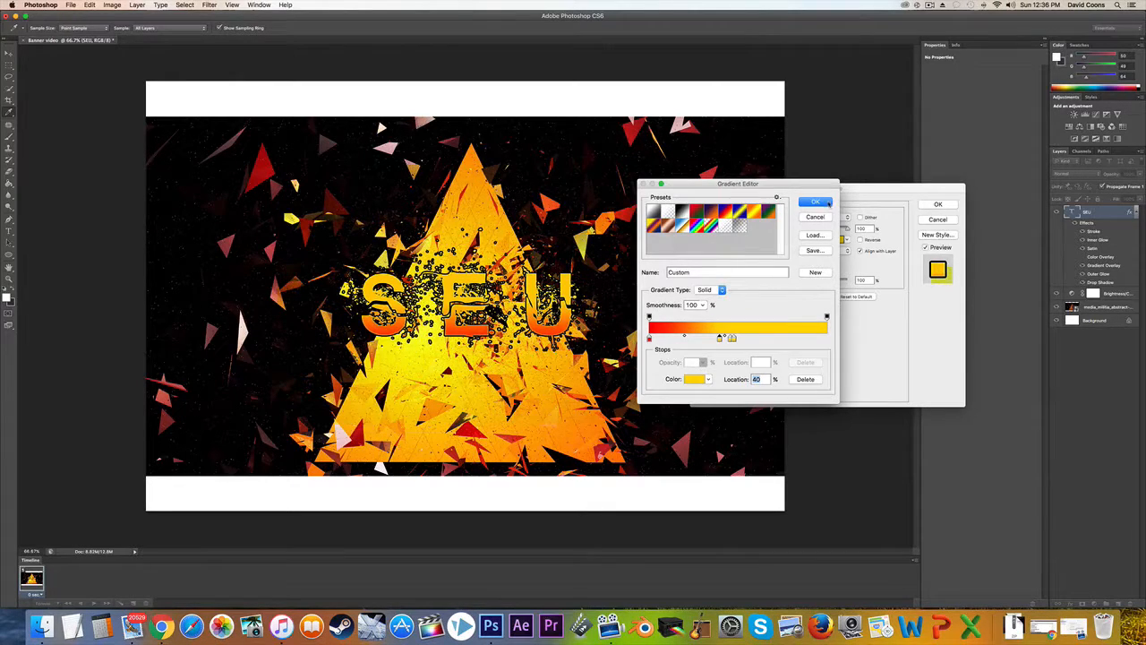
# Step: Apply the gradient and layer style, and lower the SEU text layer's opacity to about 82%
pyautogui.click(827, 203)
pyautogui.click(937, 204)
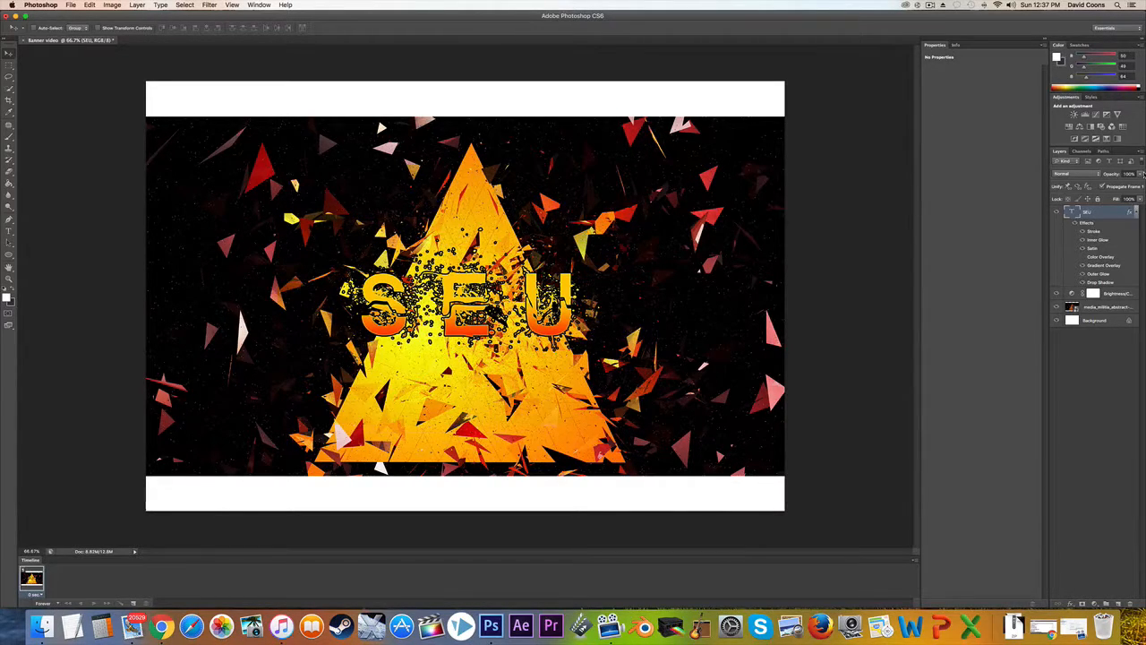
pyautogui.moveTo(1143, 173); pyautogui.dragTo(1133, 184)
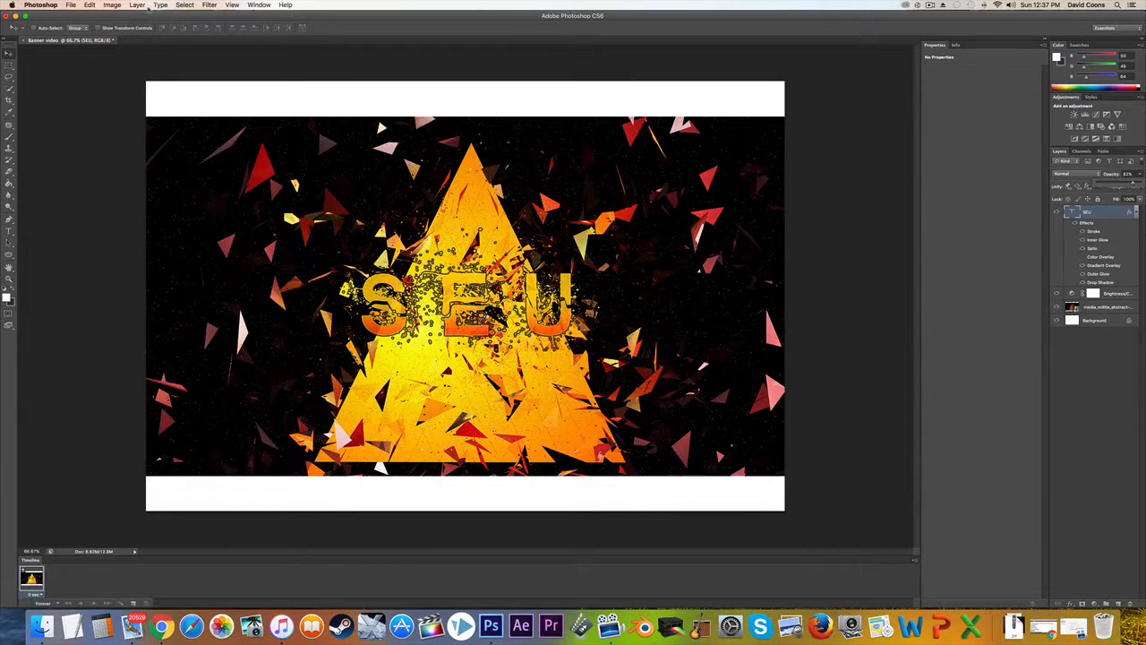
# Step: From the media_militia_wireframes folder in Finder, place media-militia-wireframes-09.png into the banner over the triangle and text
pyautogui.click(41, 627)
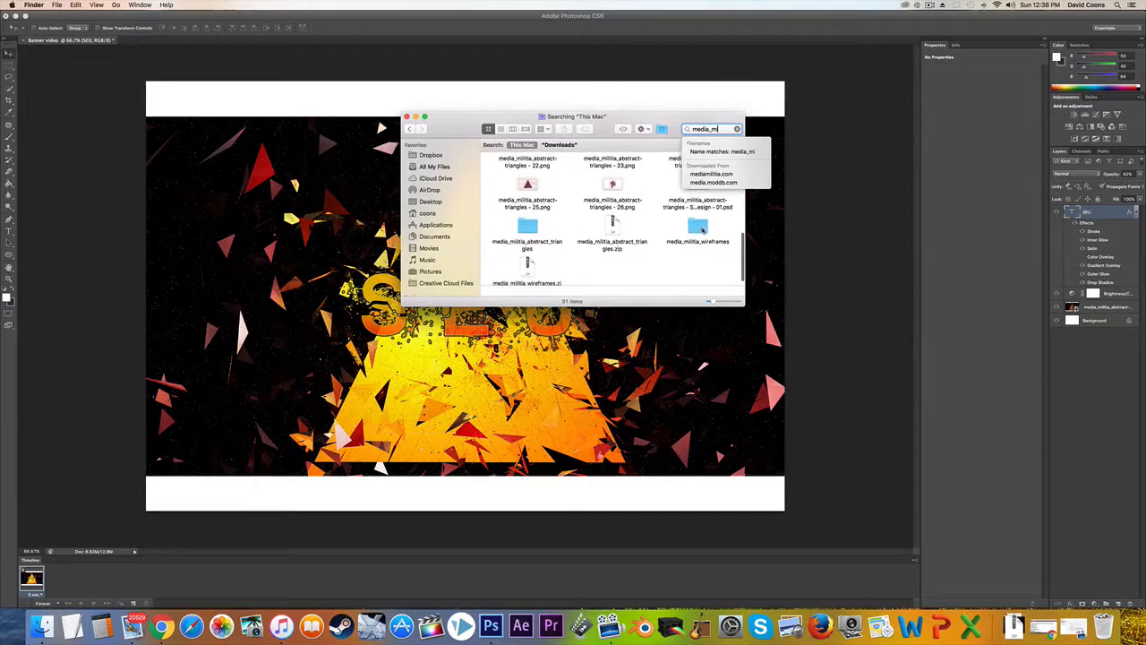
pyautogui.doubleClick(702, 230)
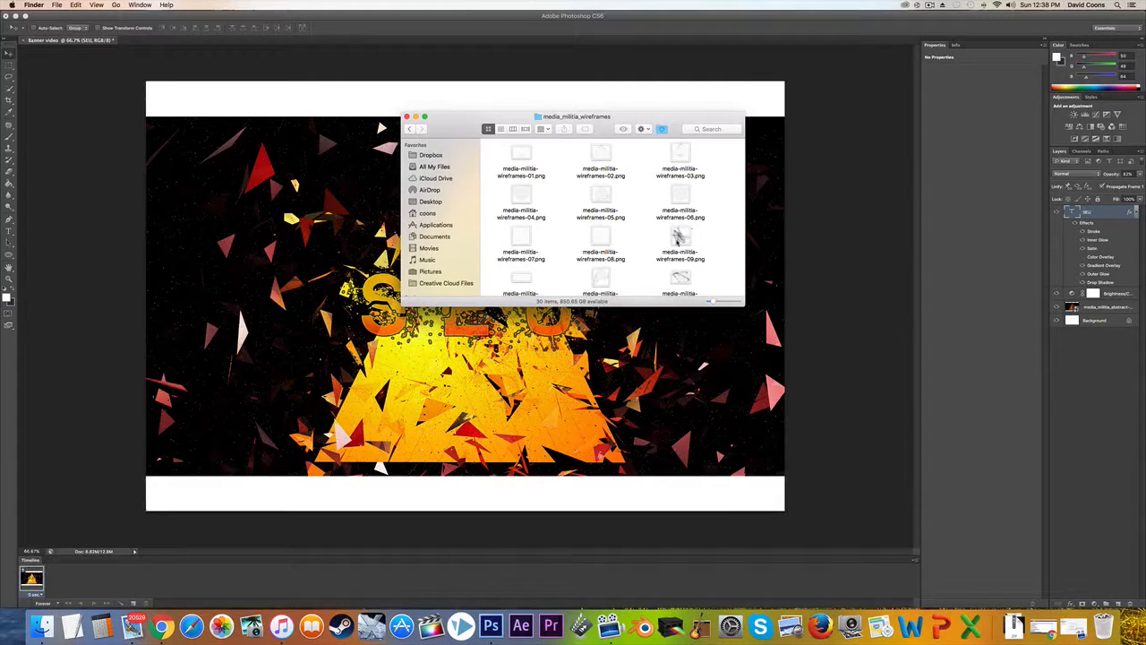
pyautogui.click(678, 234)
pyautogui.moveTo(678, 231)
pyautogui.mouseDown()
pyautogui.moveTo(656, 242)
pyautogui.moveTo(677, 232)
pyautogui.mouseUp()
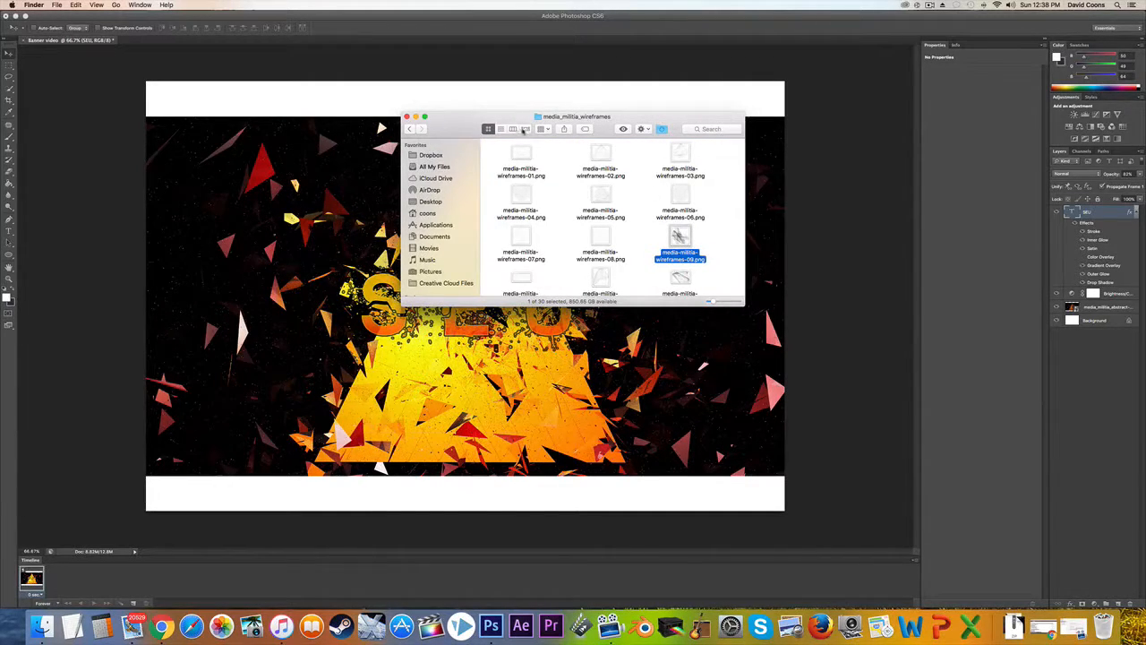
pyautogui.click(526, 129)
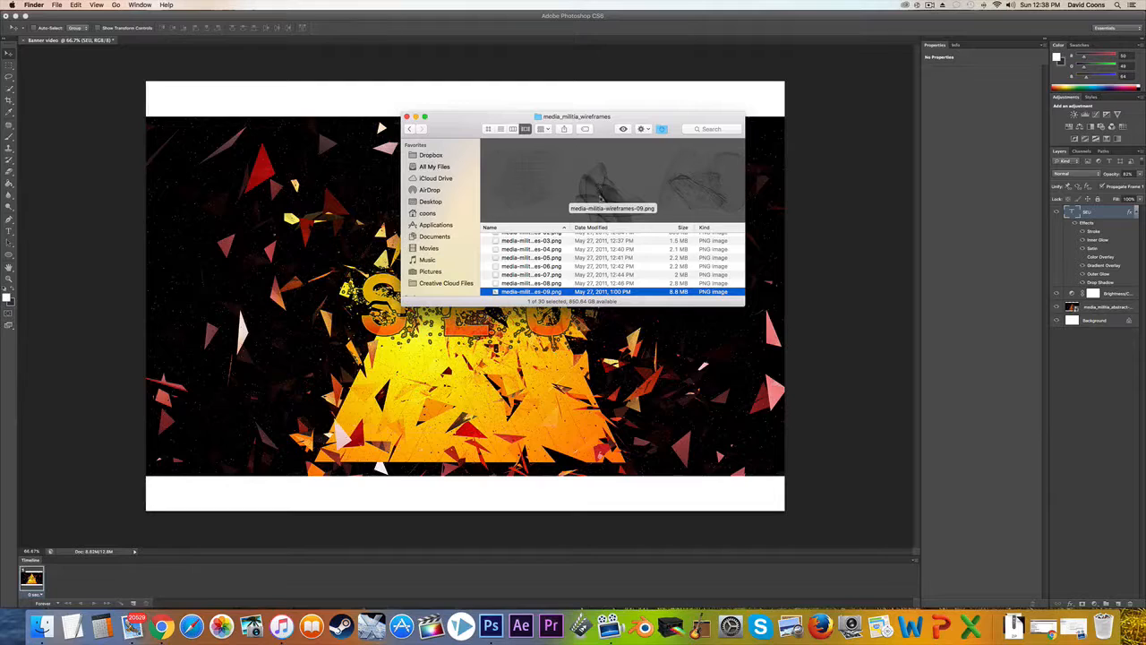
pyautogui.click(416, 363)
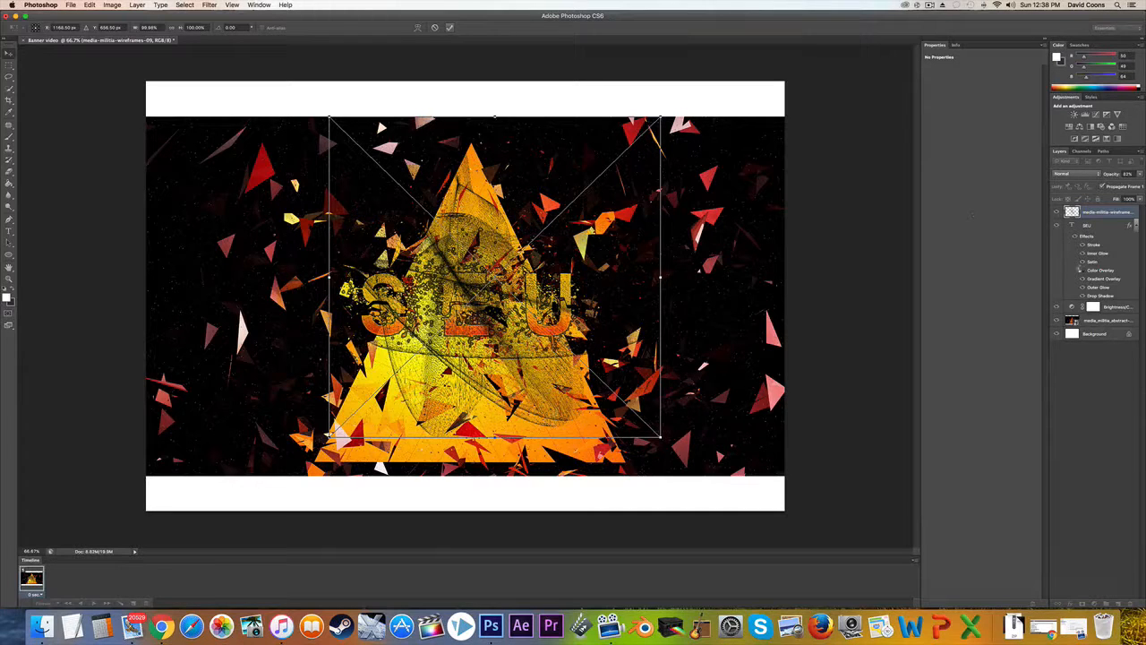
pyautogui.press('Return')
# Step: Lower the wireframe layer's opacity to about 64%
pyautogui.moveTo(1104, 214)
pyautogui.mouseDown()
pyautogui.moveTo(1088, 306)
pyautogui.moveTo(1100, 212)
pyautogui.mouseUp()
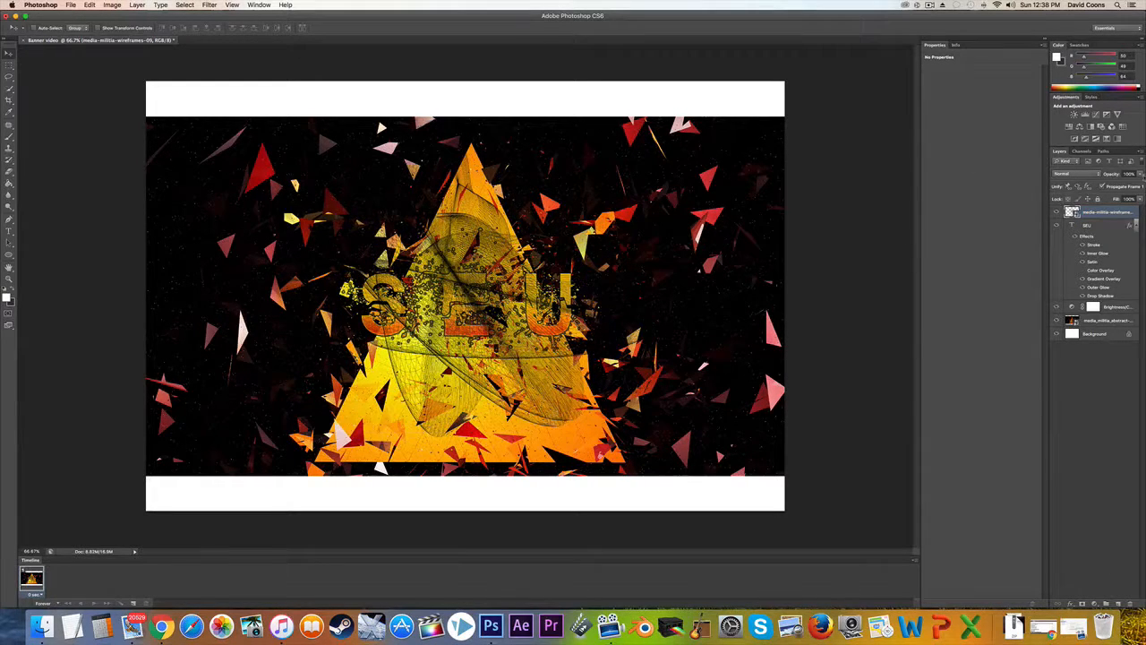
pyautogui.click(1142, 174)
pyautogui.moveTo(1143, 184)
pyautogui.mouseDown()
pyautogui.moveTo(1108, 184)
pyautogui.moveTo(1126, 186)
pyautogui.mouseUp()
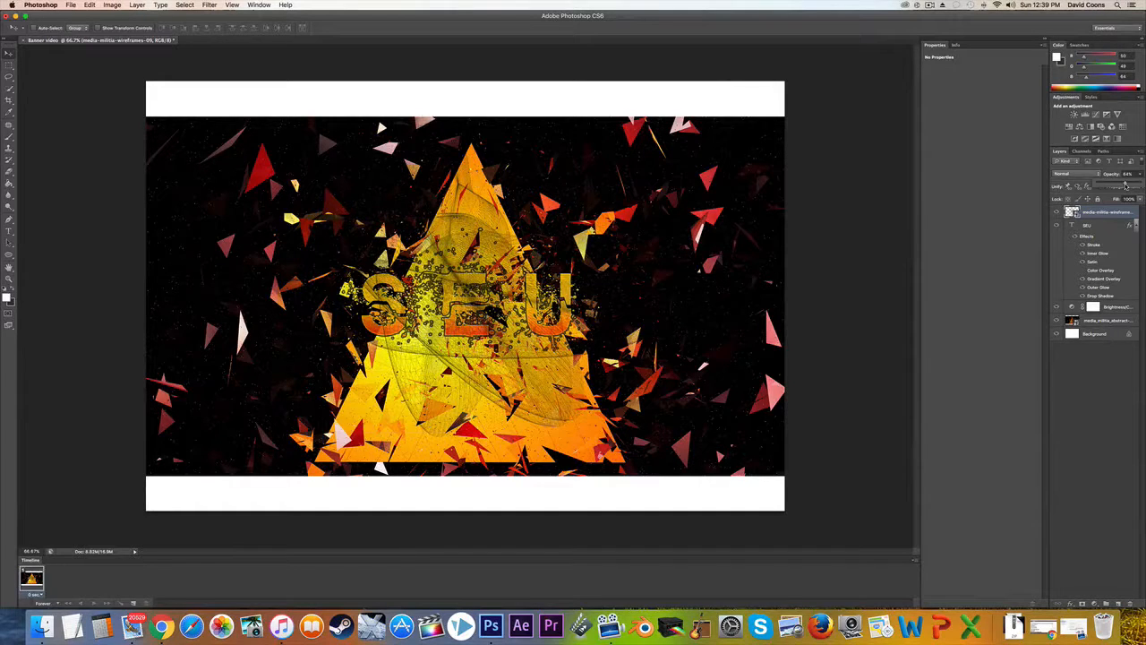
pyautogui.moveTo(1125, 184); pyautogui.dragTo(1124, 186)
# Step: Apply a 35mm Prime Lens Flare to the abstract triangles image layer, adjusting its brightness
pyautogui.click(1105, 320)
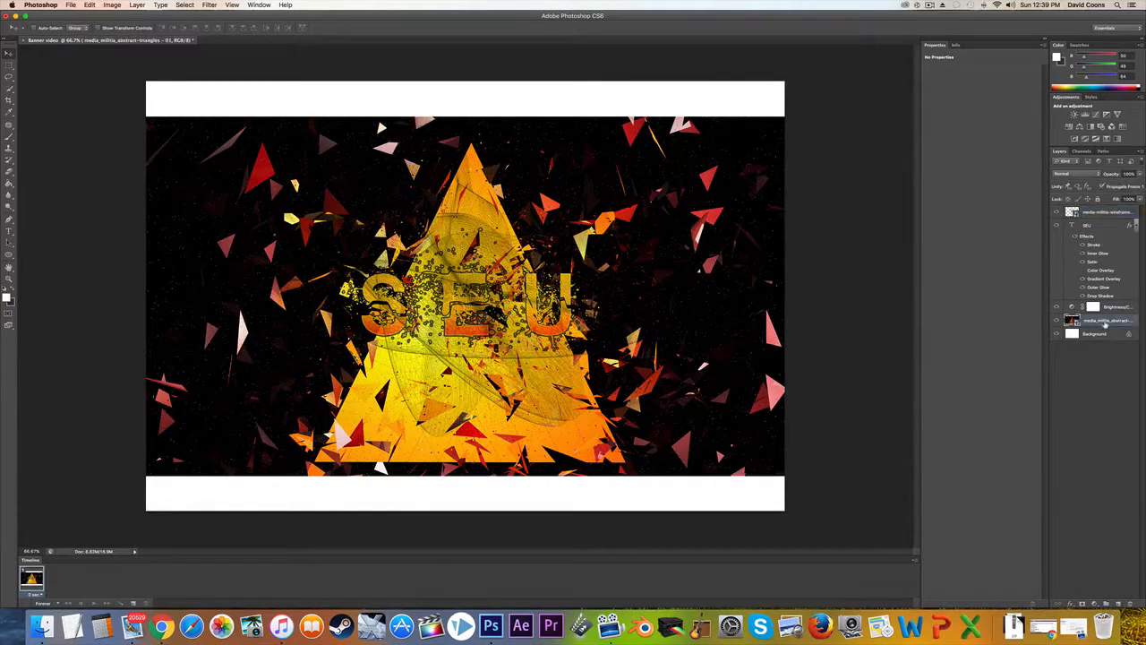
pyautogui.click(209, 5)
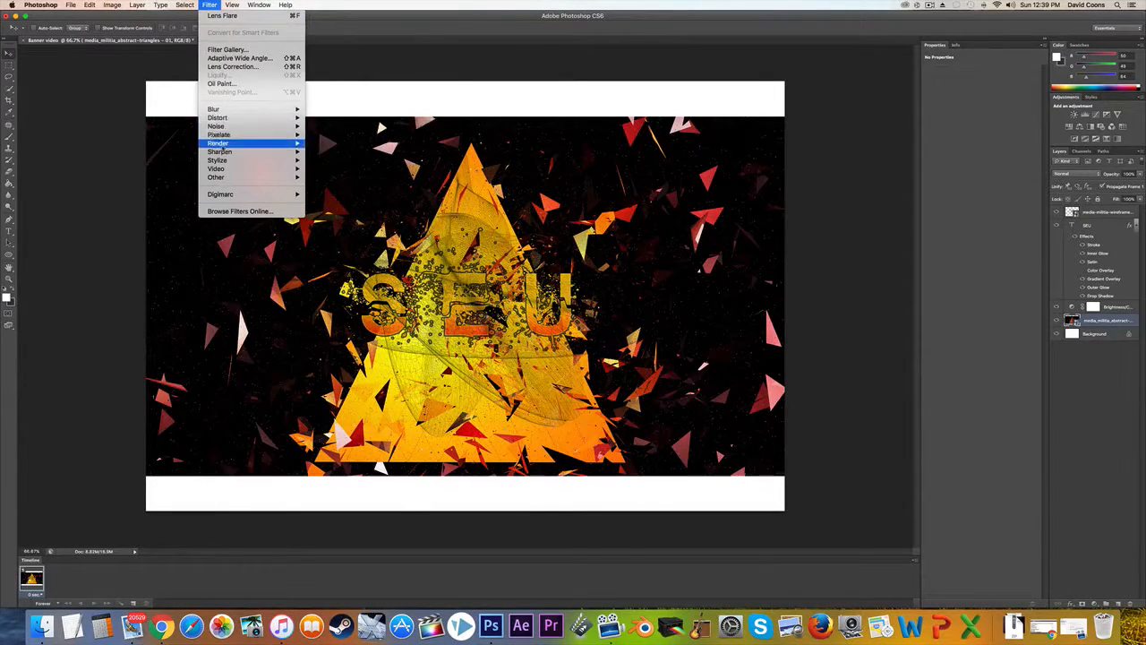
pyautogui.moveTo(220, 148)
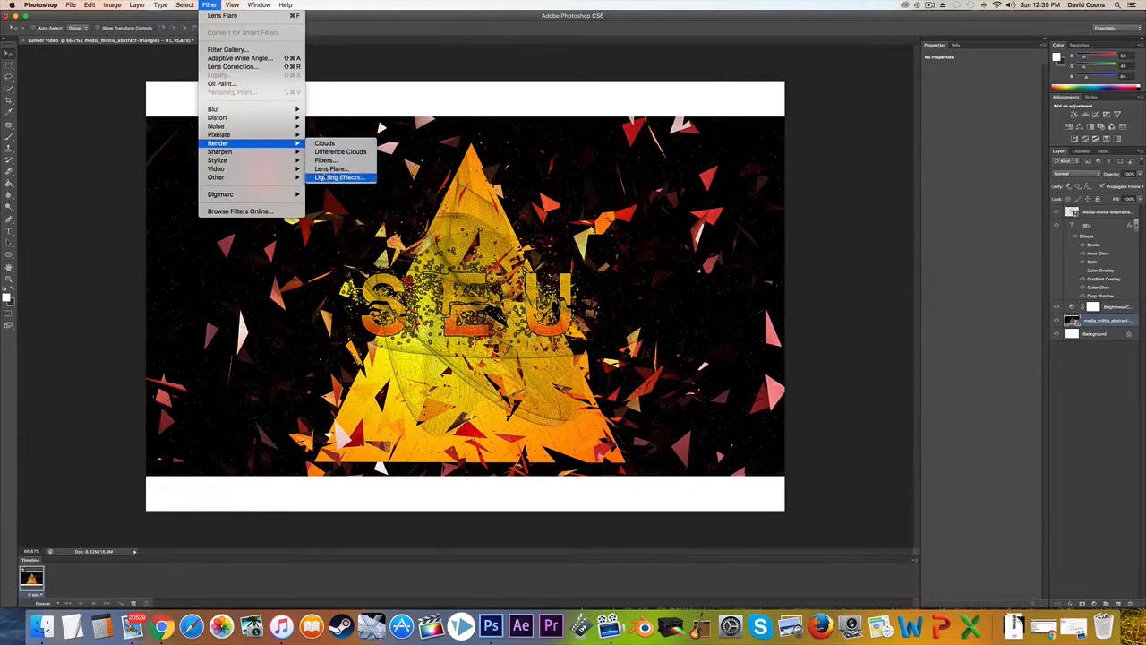
pyautogui.click(344, 176)
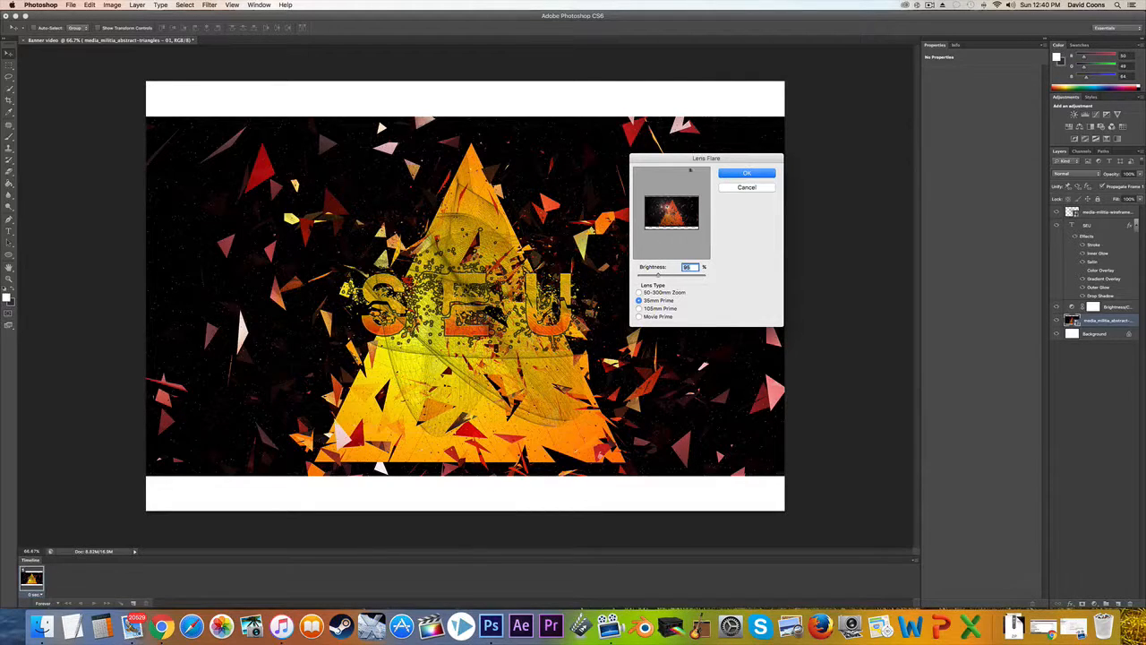
pyautogui.moveTo(648, 275); pyautogui.dragTo(660, 279)
pyautogui.click(725, 173)
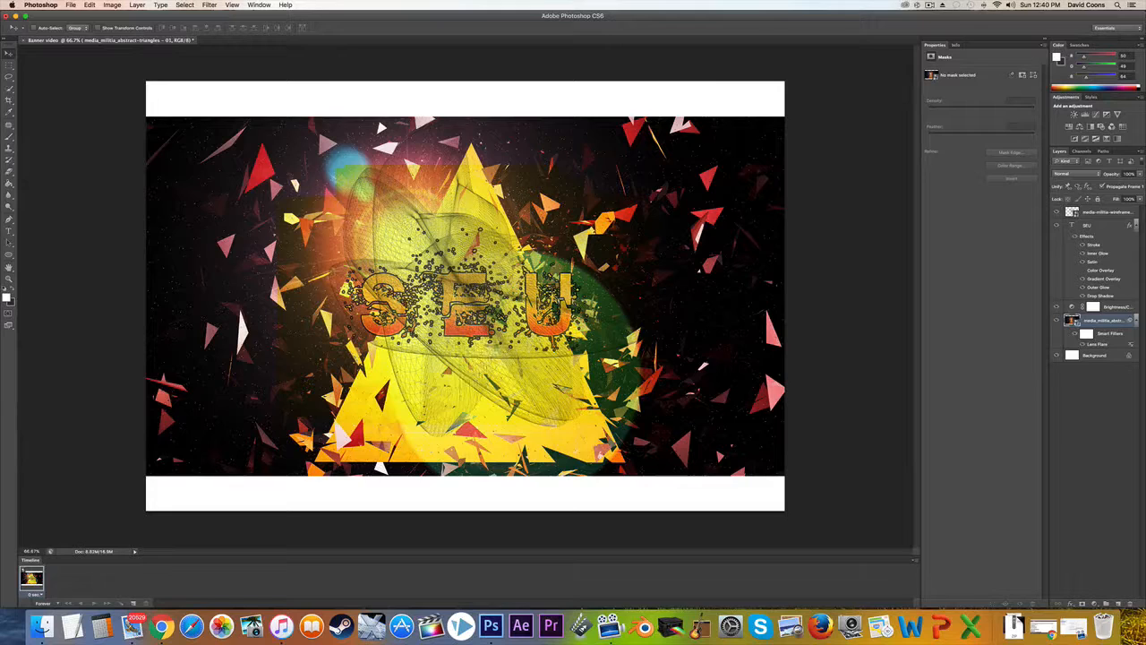
# Step: Reduce the SEU text layer's opacity to about 55%
pyautogui.click(1087, 226)
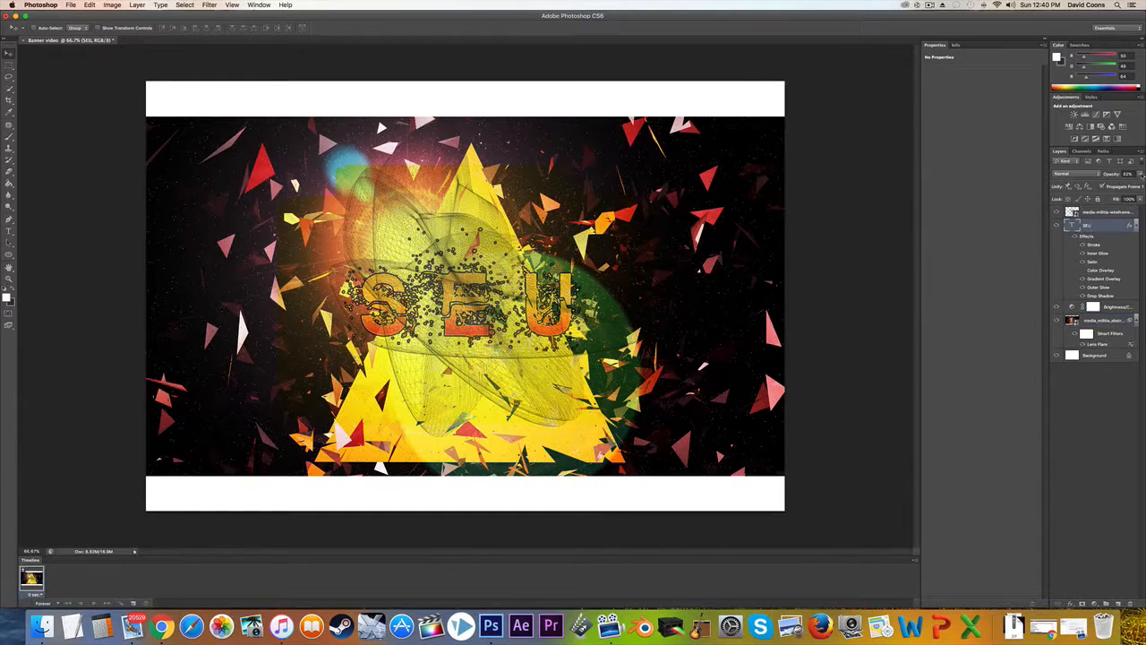
pyautogui.moveTo(1142, 176); pyautogui.dragTo(1122, 184)
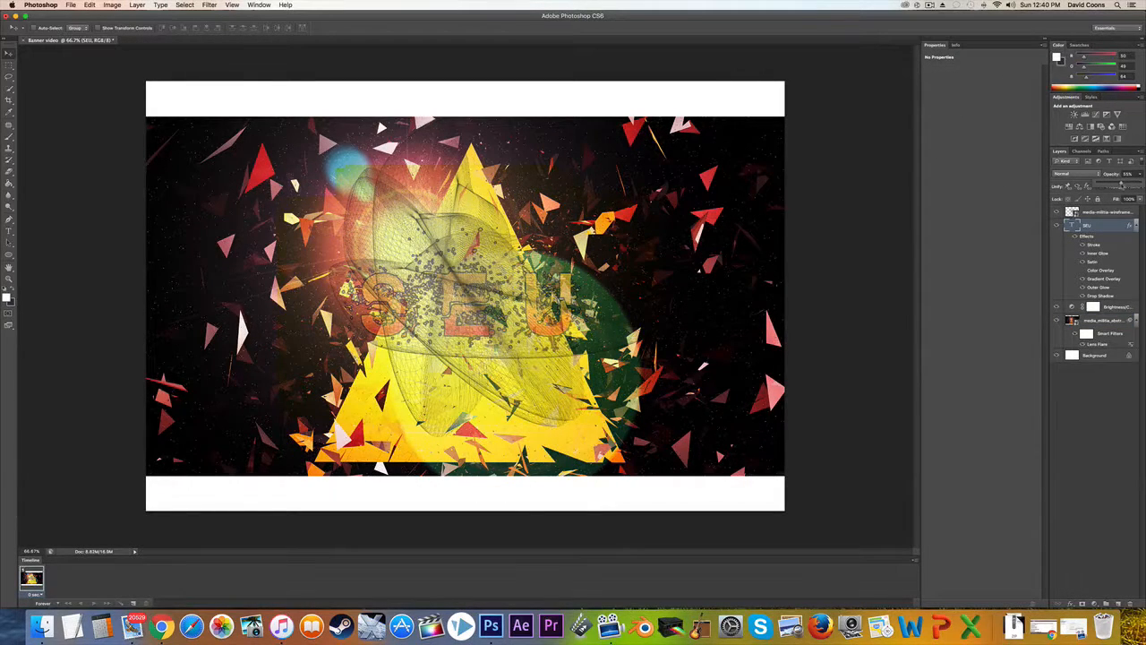